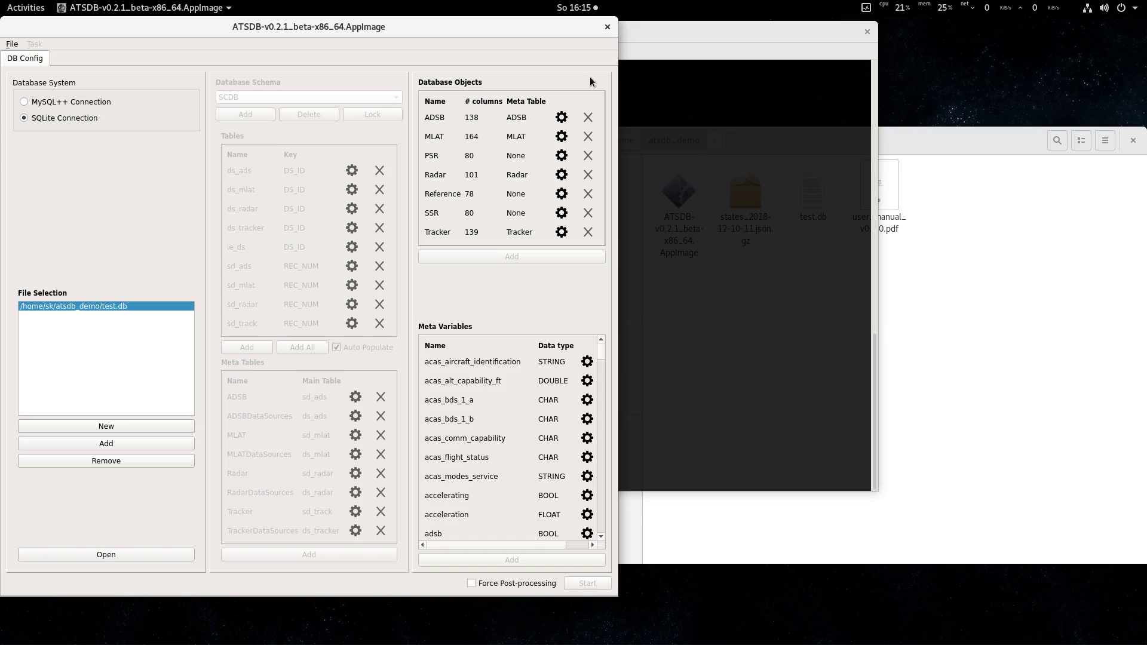
# Open the SQLite database test.db and start the session with its management and map display windows
pyautogui.click(148, 555)
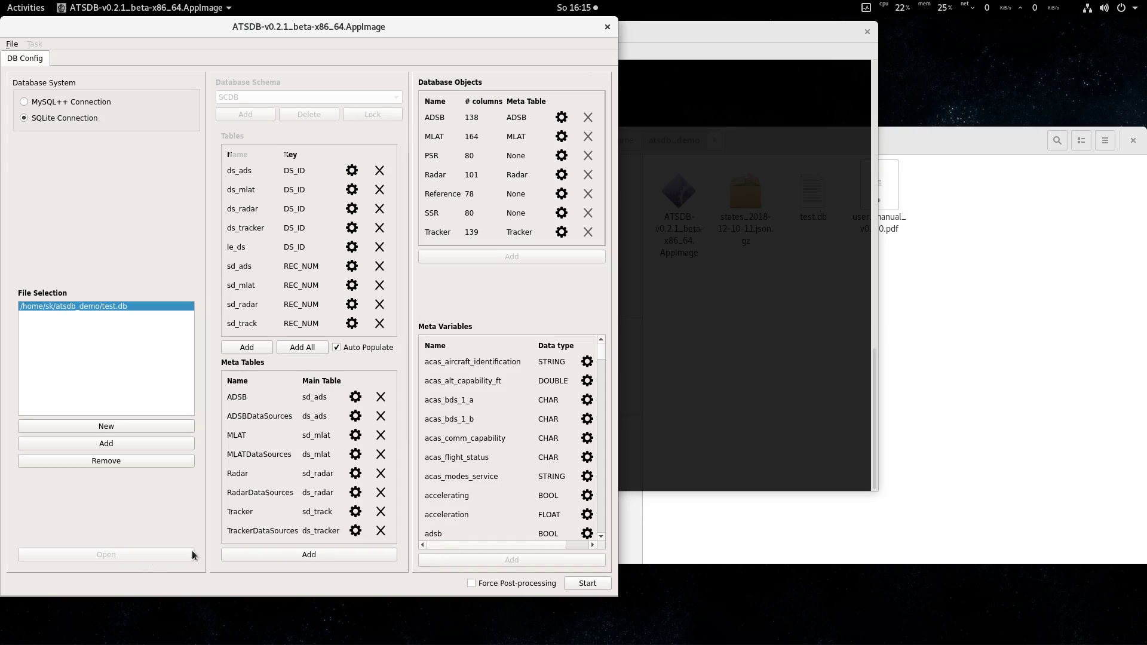
pyautogui.click(600, 584)
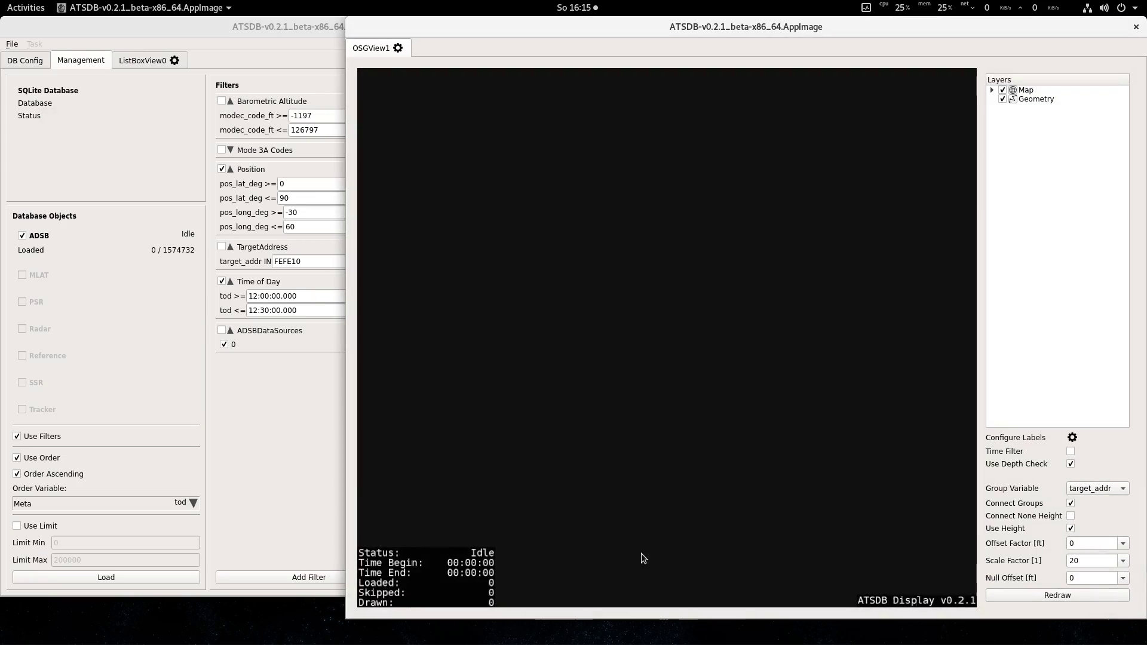
pyautogui.scroll(10, 641, 553)
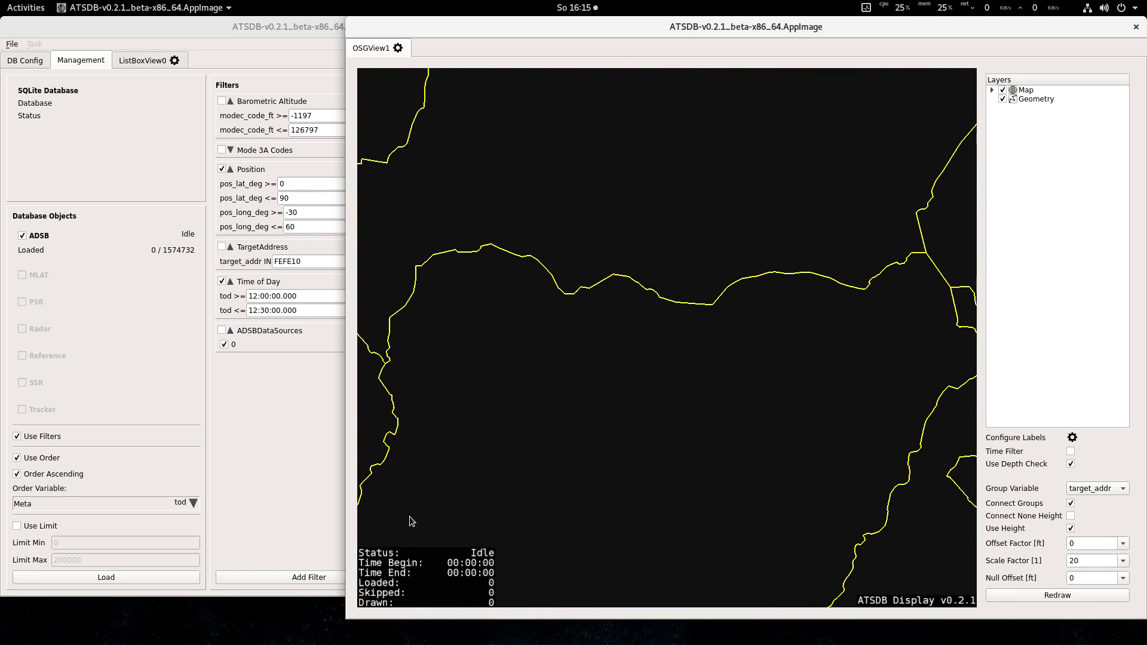
# Disable Use Filters, load the ADSB data, and maximise the map display window
pyautogui.click(263, 493)
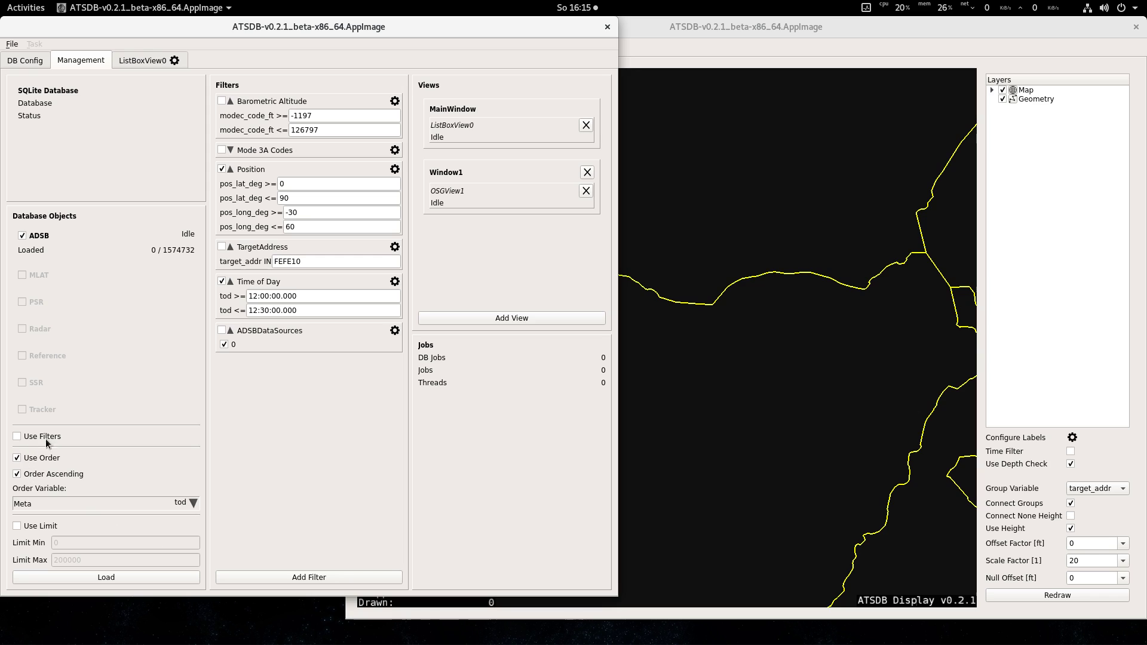
pyautogui.click(173, 577)
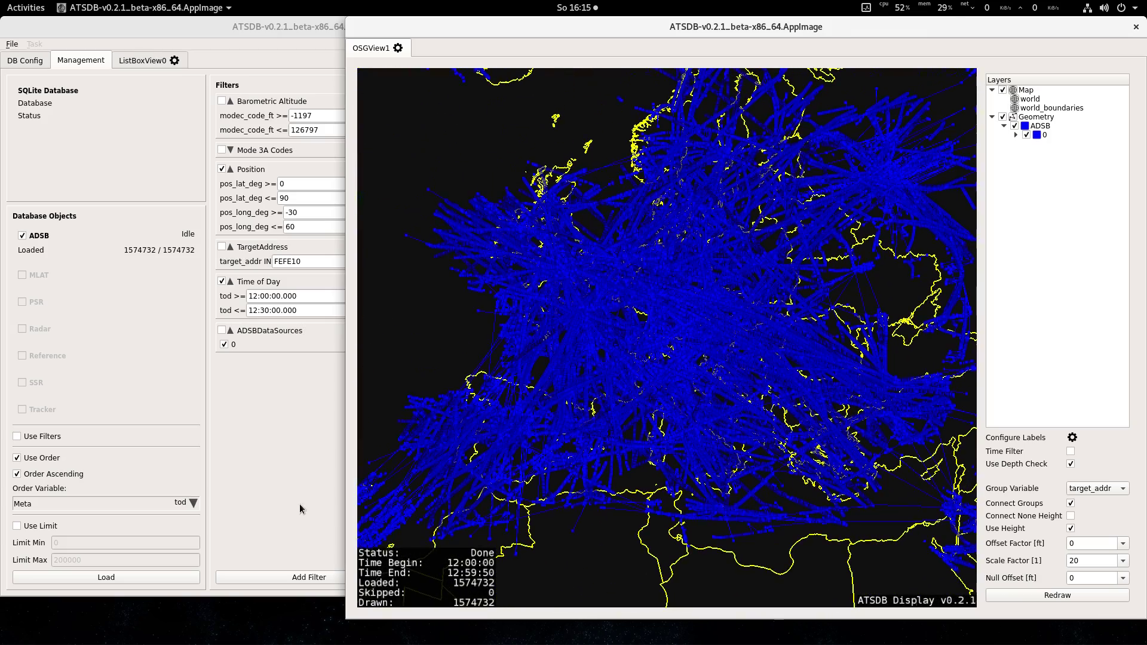
pyautogui.doubleClick(711, 22)
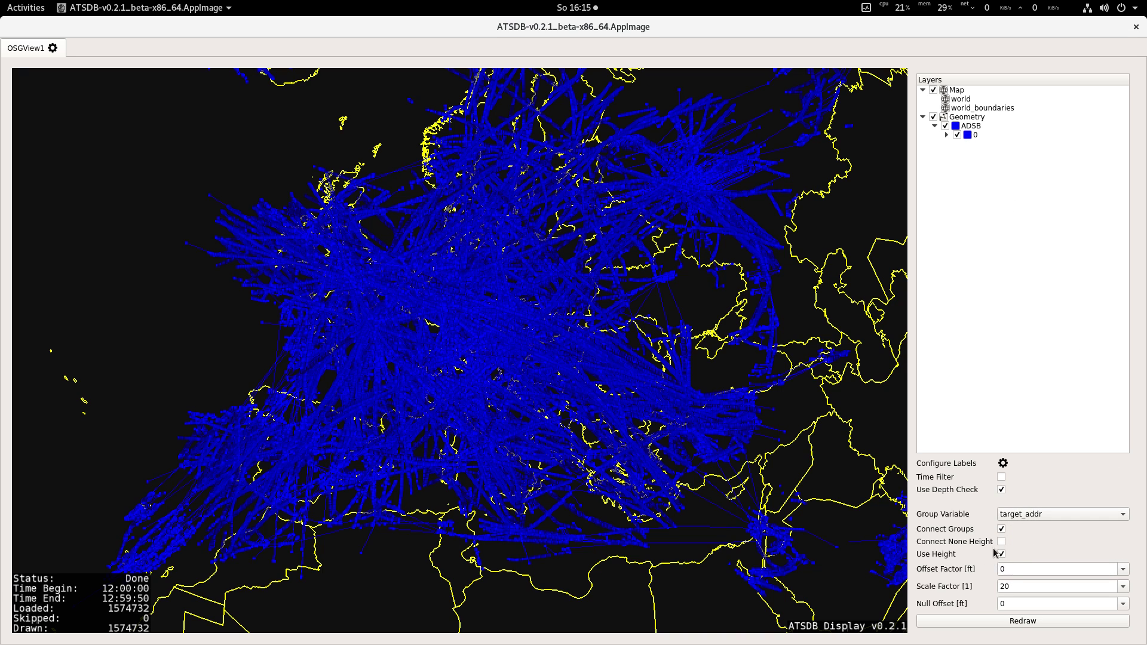
# Show the data label of the ENT706P target in the middle of the map
pyautogui.scroll(5, 487, 293)
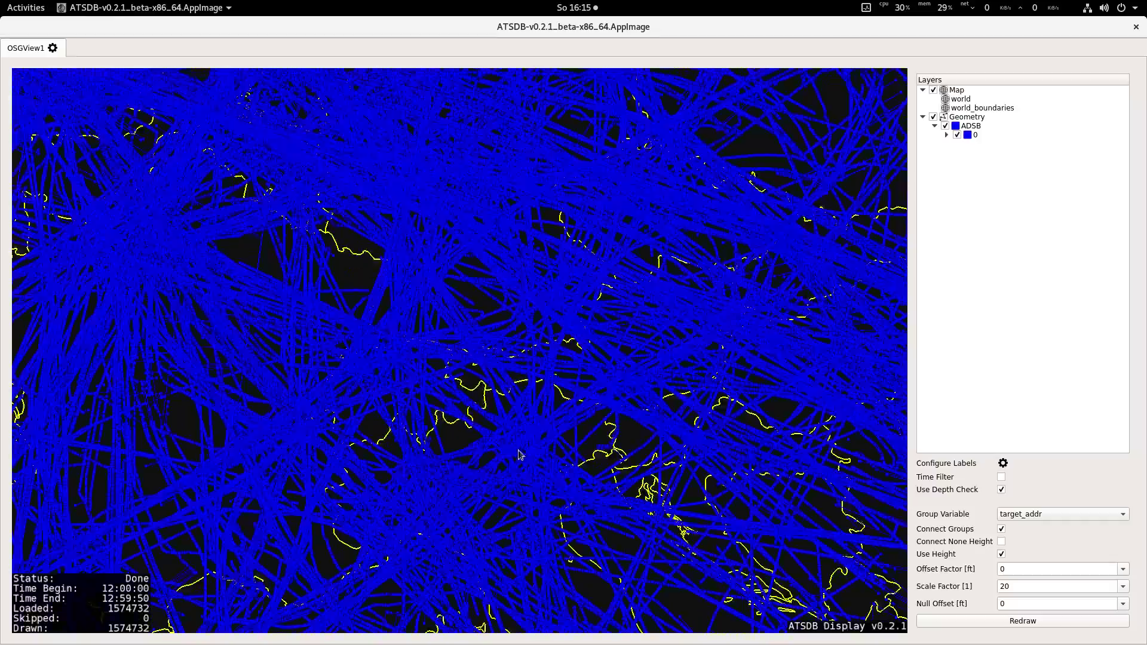
pyautogui.moveTo(519, 454)
pyautogui.mouseDown()
pyautogui.moveTo(533, 102)
pyautogui.moveTo(537, 200)
pyautogui.moveTo(506, 459)
pyautogui.mouseUp()
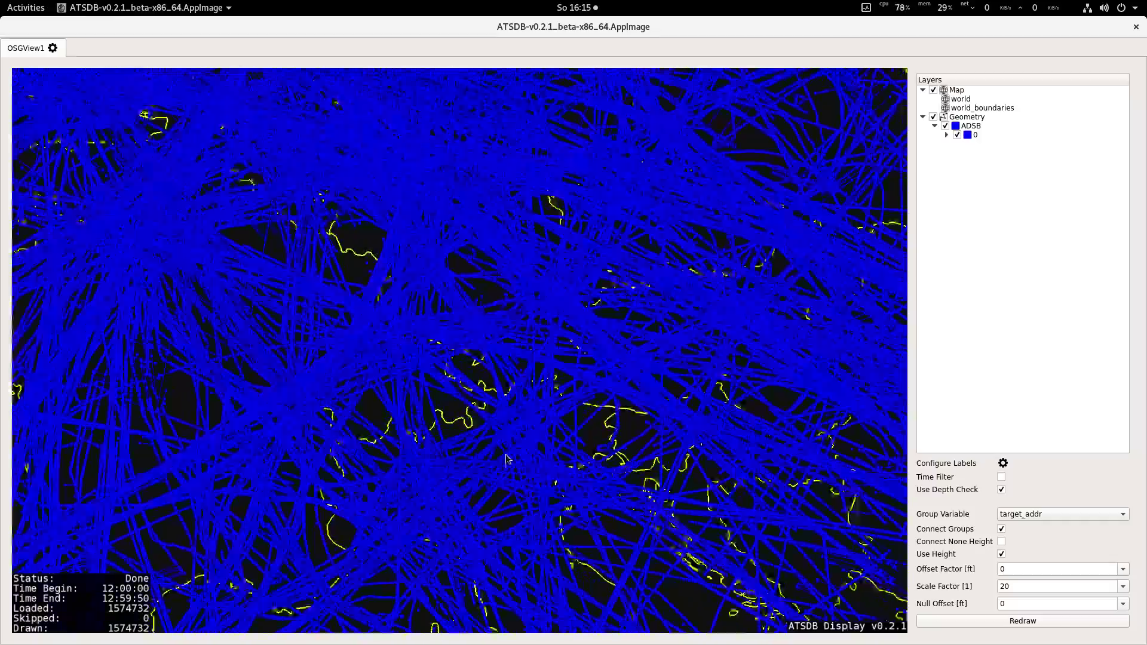
pyautogui.scroll(-5, 506, 458)
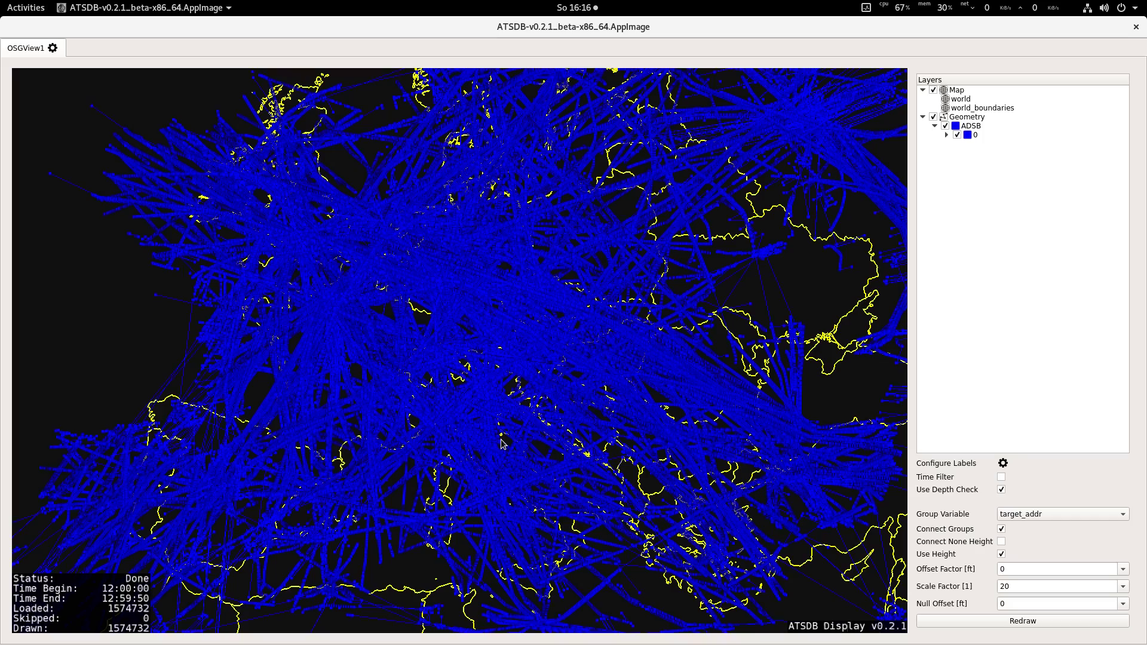
pyautogui.scroll(8, 509, 367)
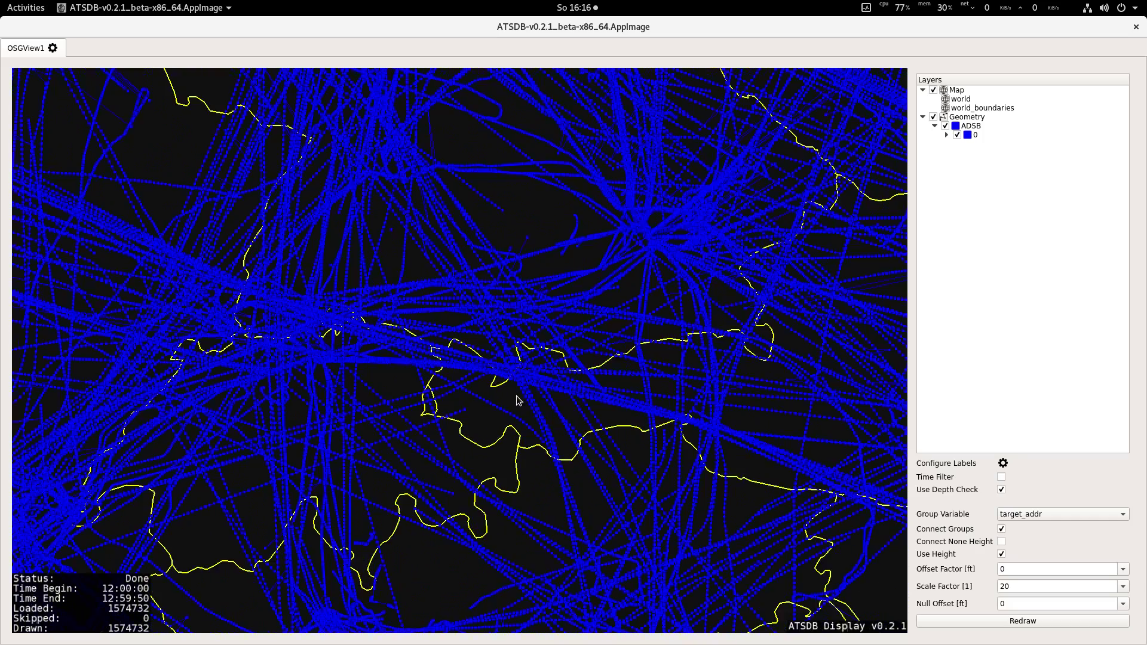
pyautogui.click(467, 413)
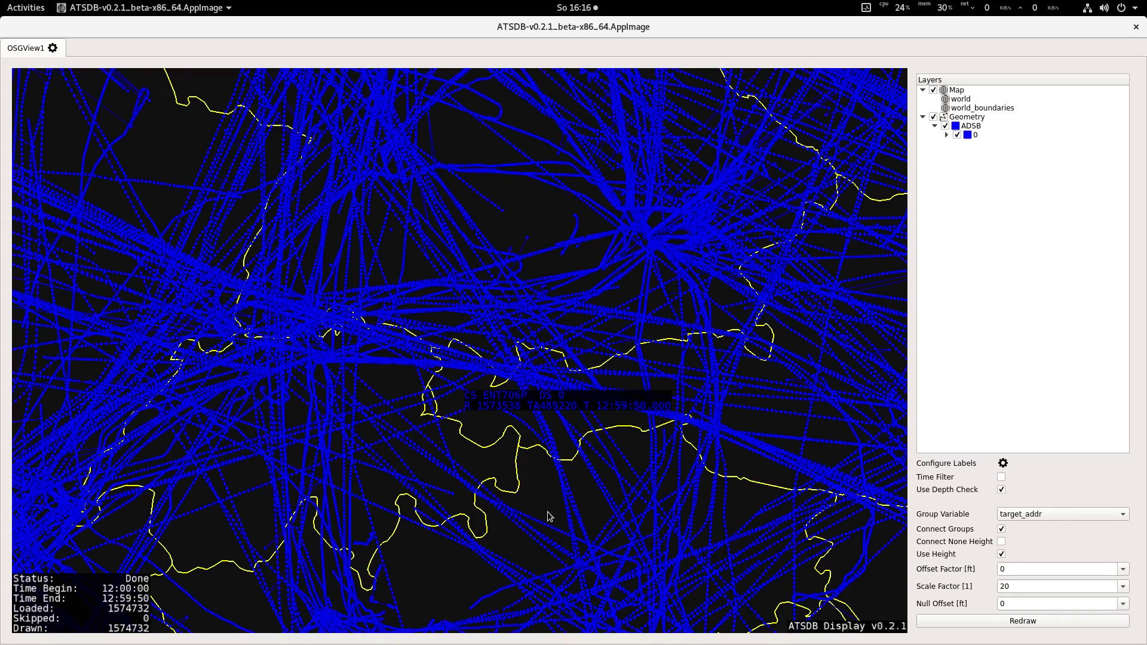
# Set the color of the labelled ENT706P target's group to orange, #ffaa00
pyautogui.moveTo(503, 507); pyautogui.dragTo(489, 335)
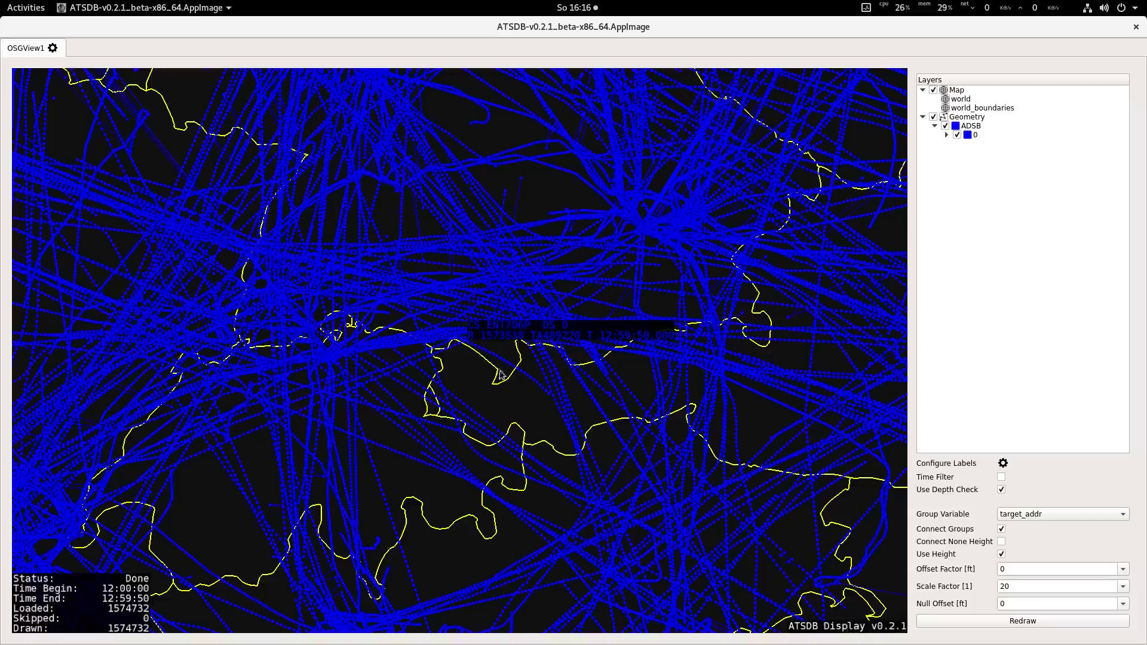
pyautogui.moveTo(501, 374); pyautogui.dragTo(694, 375)
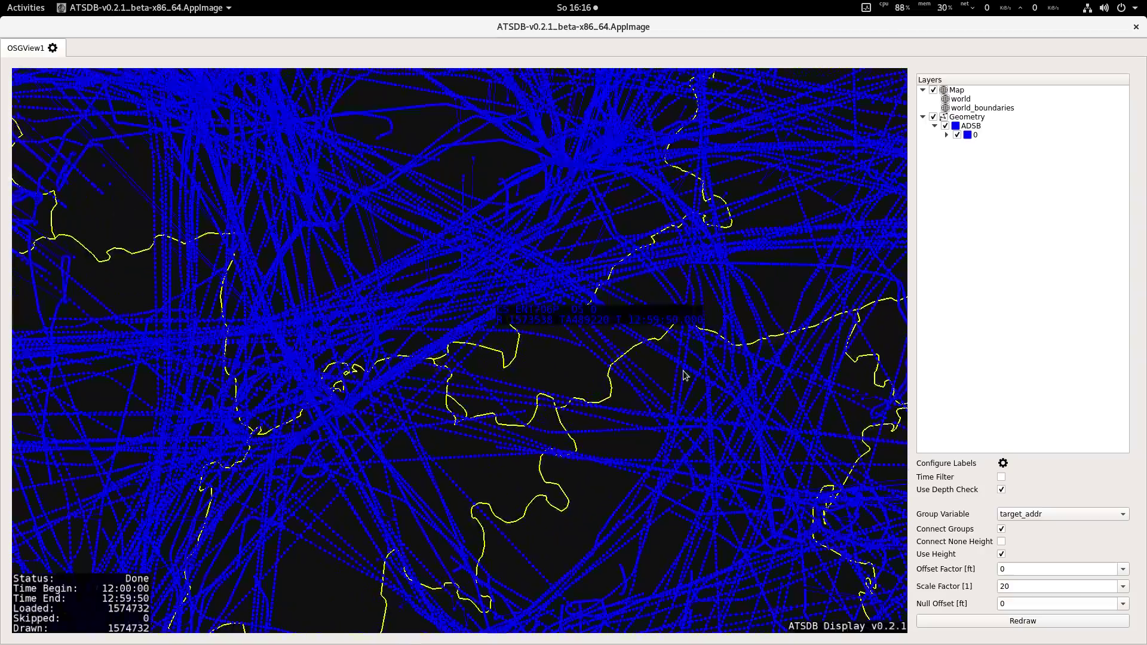
pyautogui.rightClick(482, 346)
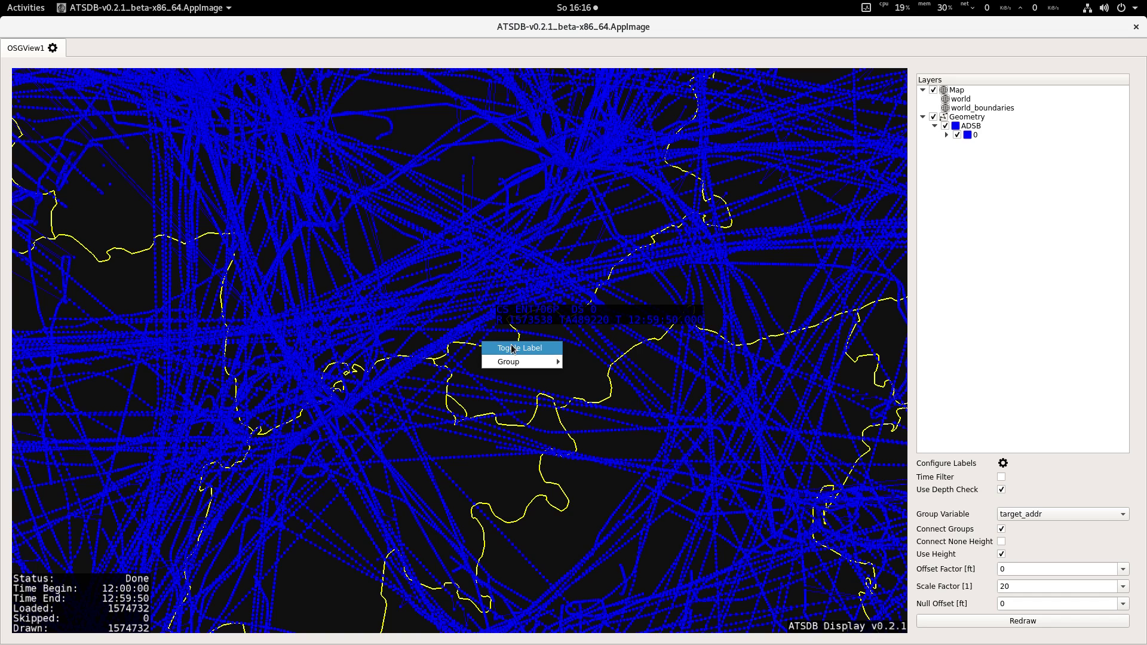
pyautogui.moveTo(524, 362)
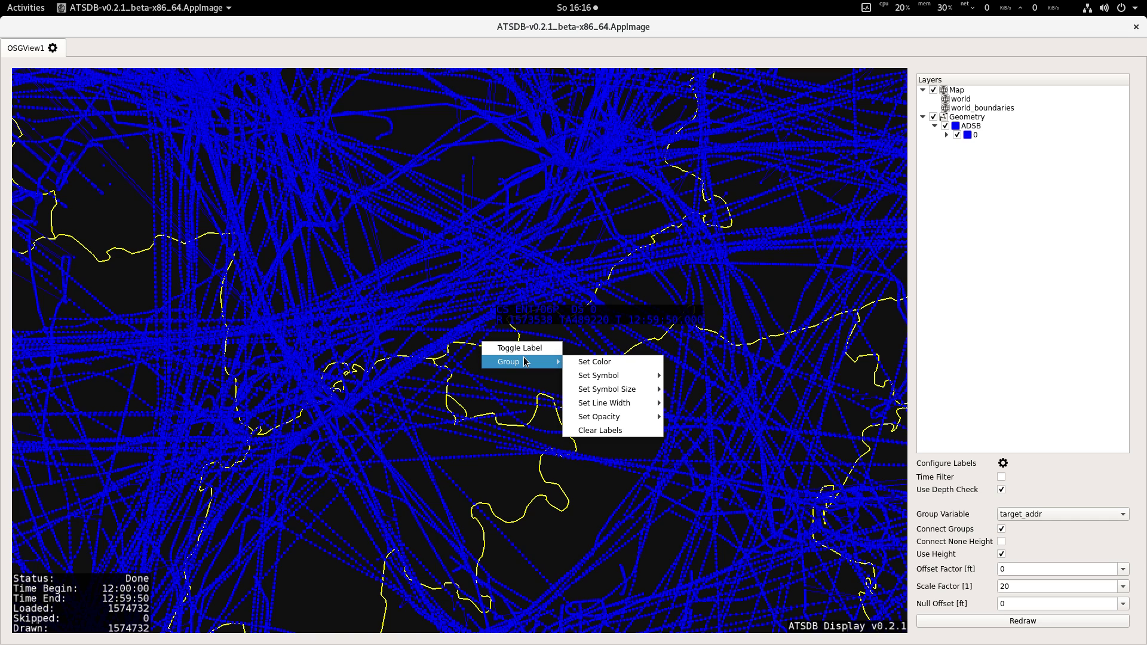
pyautogui.click(624, 361)
pyautogui.click(484, 281)
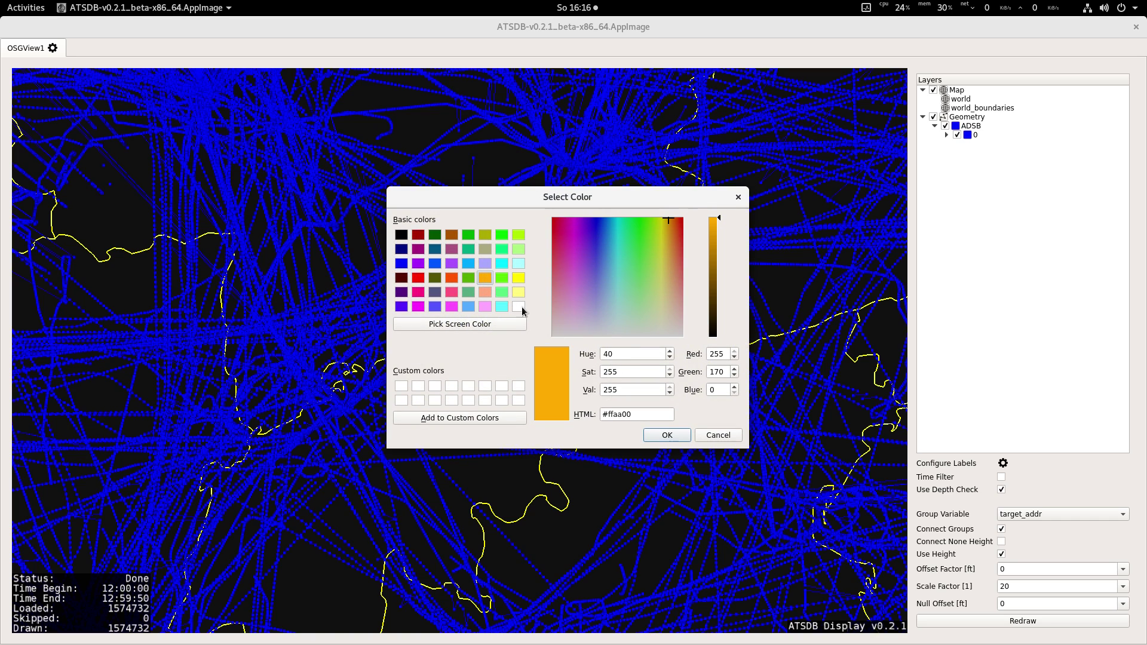
pyautogui.click(665, 435)
# Lower the opacity of the entire Geometry layer to make all tracks faint
pyautogui.moveTo(500, 526); pyautogui.dragTo(696, 418)
pyautogui.moveTo(516, 242); pyautogui.dragTo(514, 368)
pyautogui.scroll(4, 517, 276)
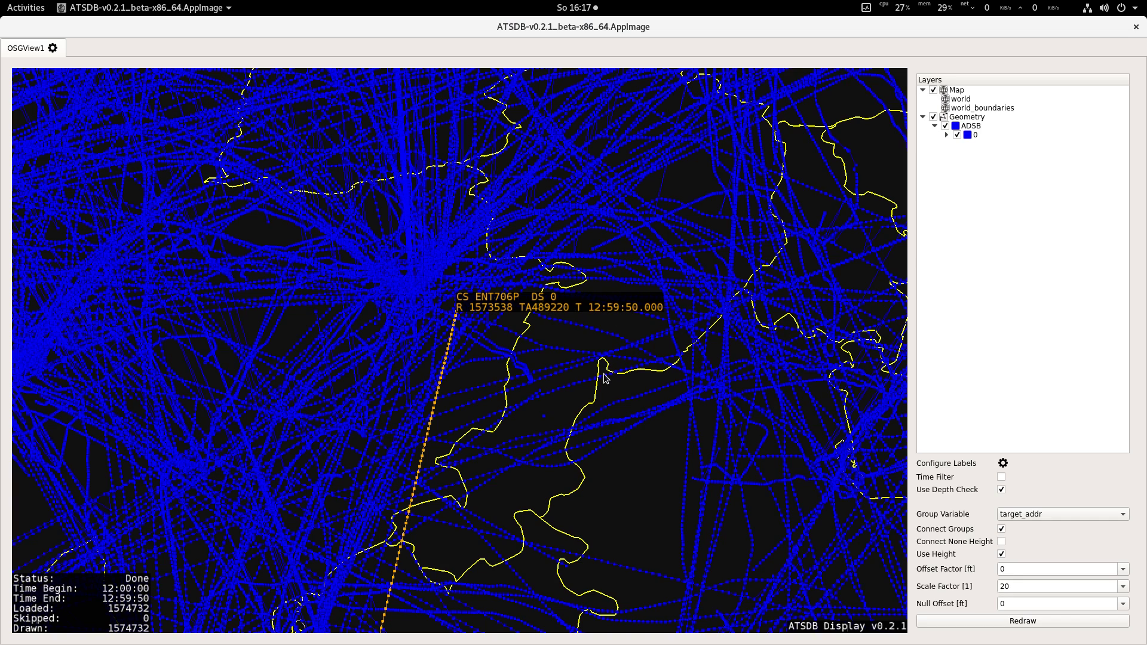
pyautogui.moveTo(526, 435); pyautogui.dragTo(566, 395)
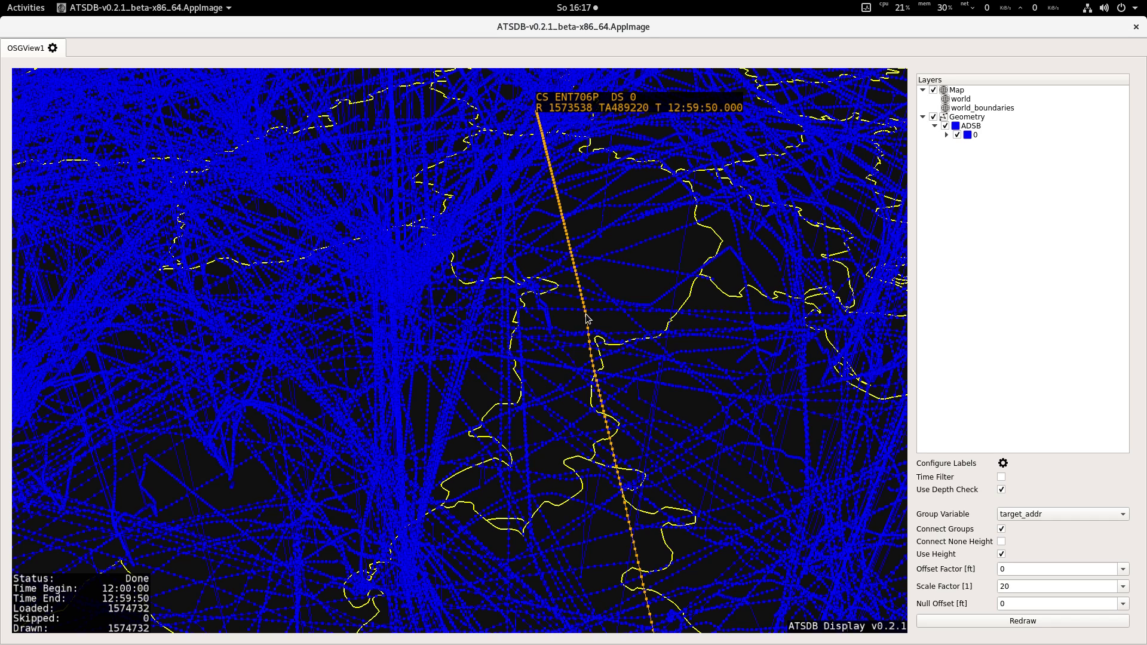
pyautogui.rightClick(943, 119)
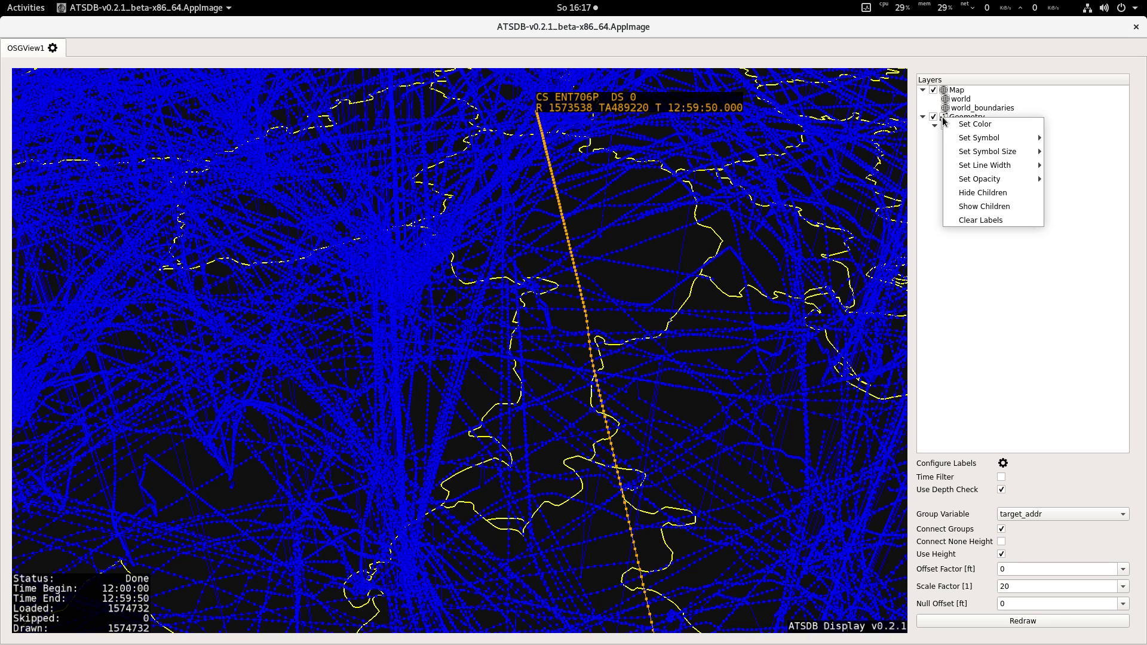
pyautogui.moveTo(1009, 179)
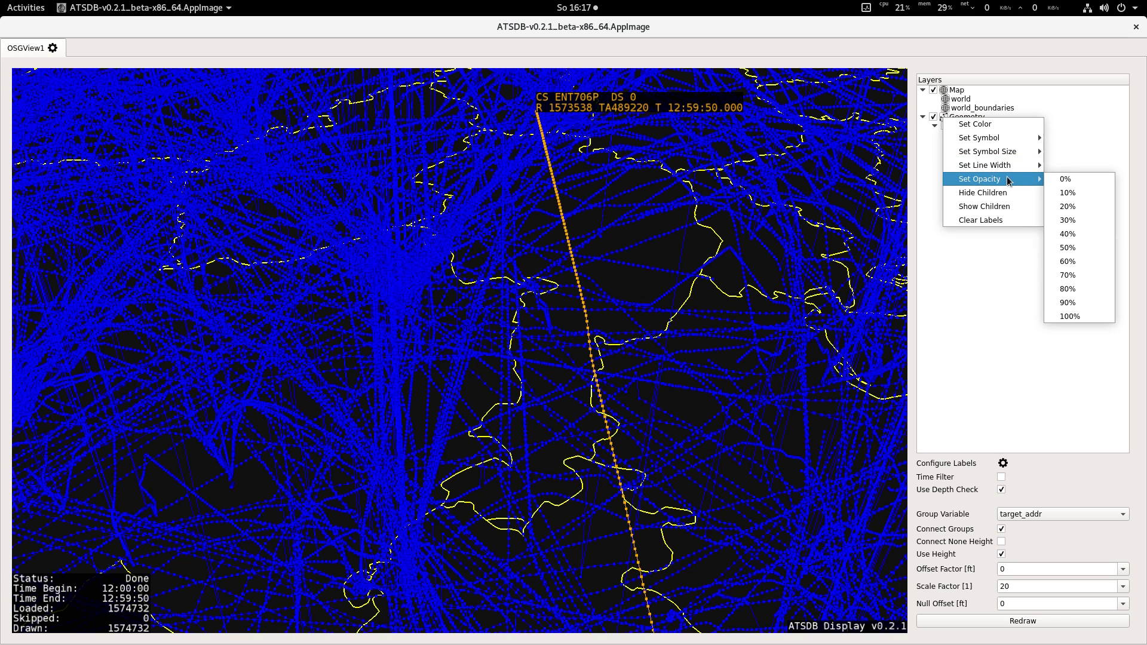
pyautogui.click(1065, 288)
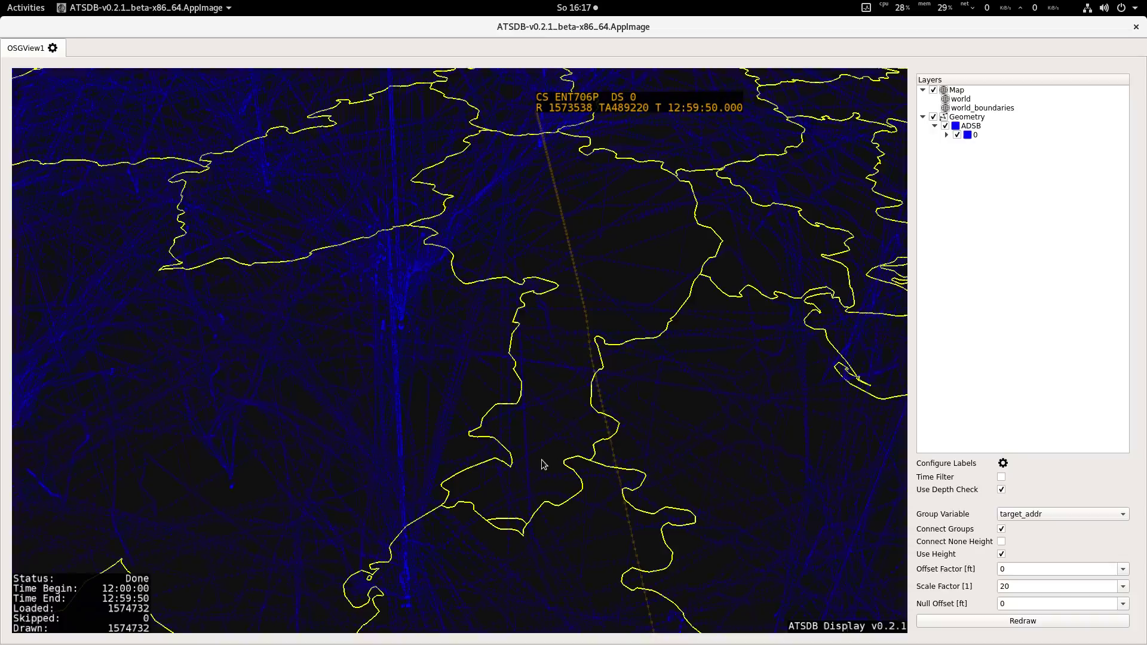
# Make only the orange ENT706P track group opaque among the faint tracks
pyautogui.moveTo(542, 463); pyautogui.dragTo(515, 505)
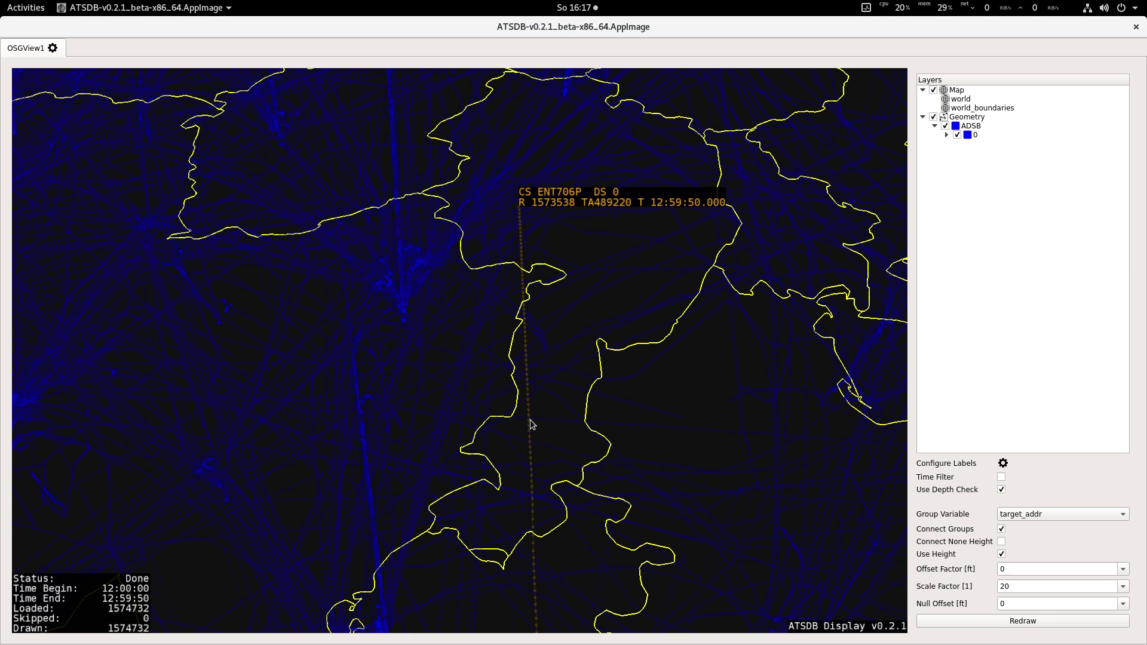
pyautogui.rightClick(529, 416)
pyautogui.moveTo(554, 437)
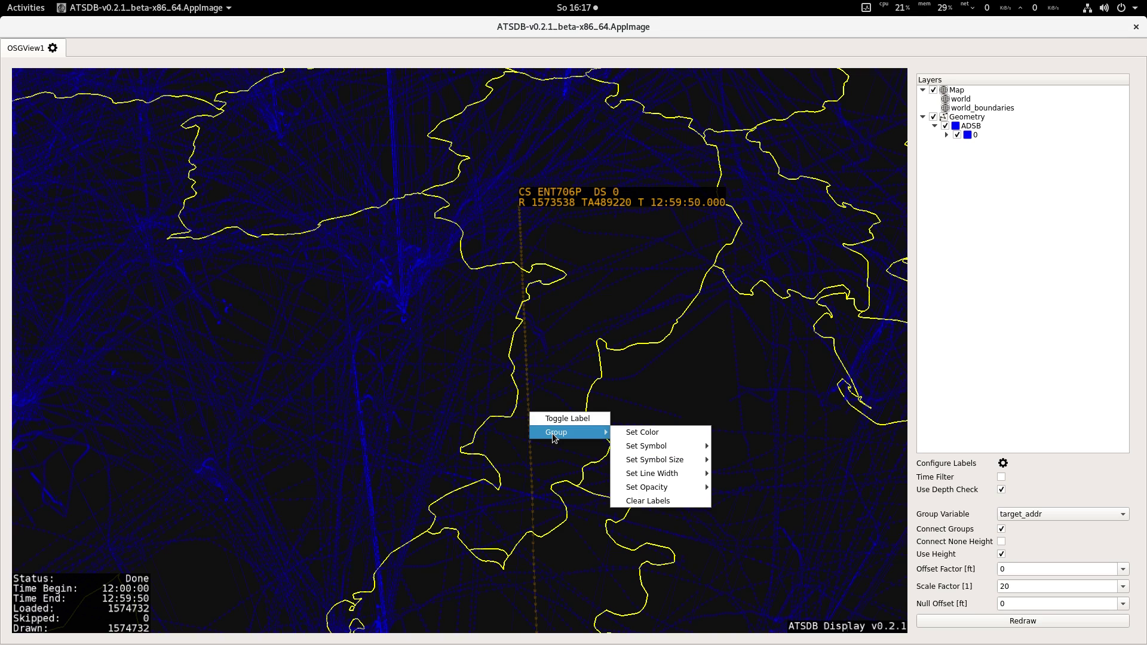
pyautogui.moveTo(671, 487)
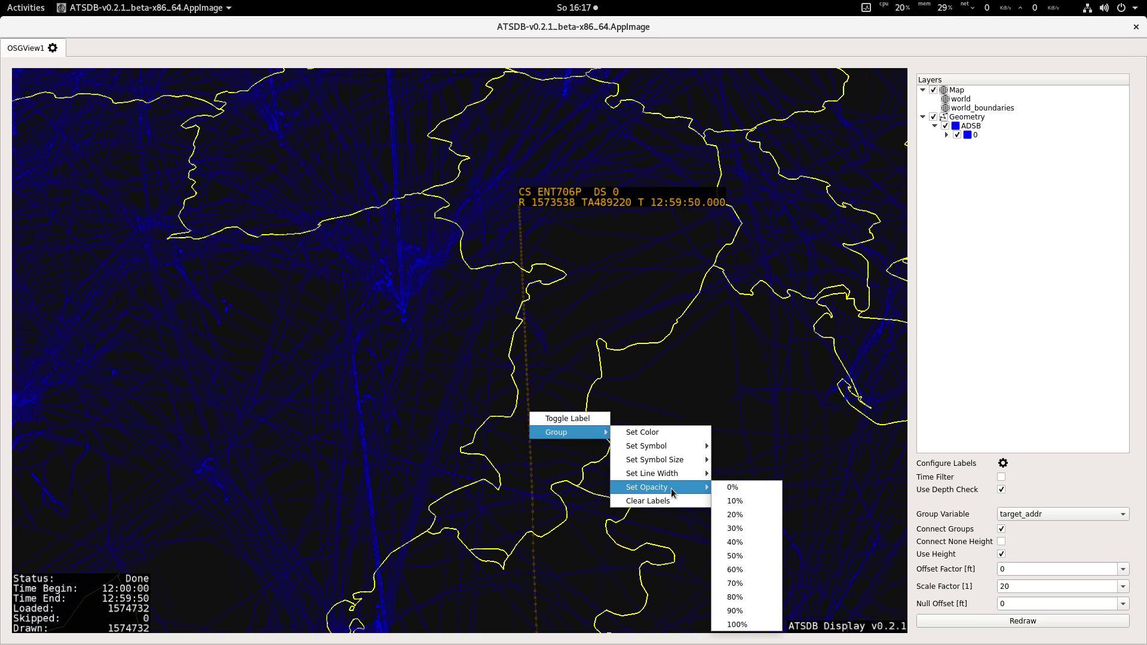
pyautogui.click(731, 500)
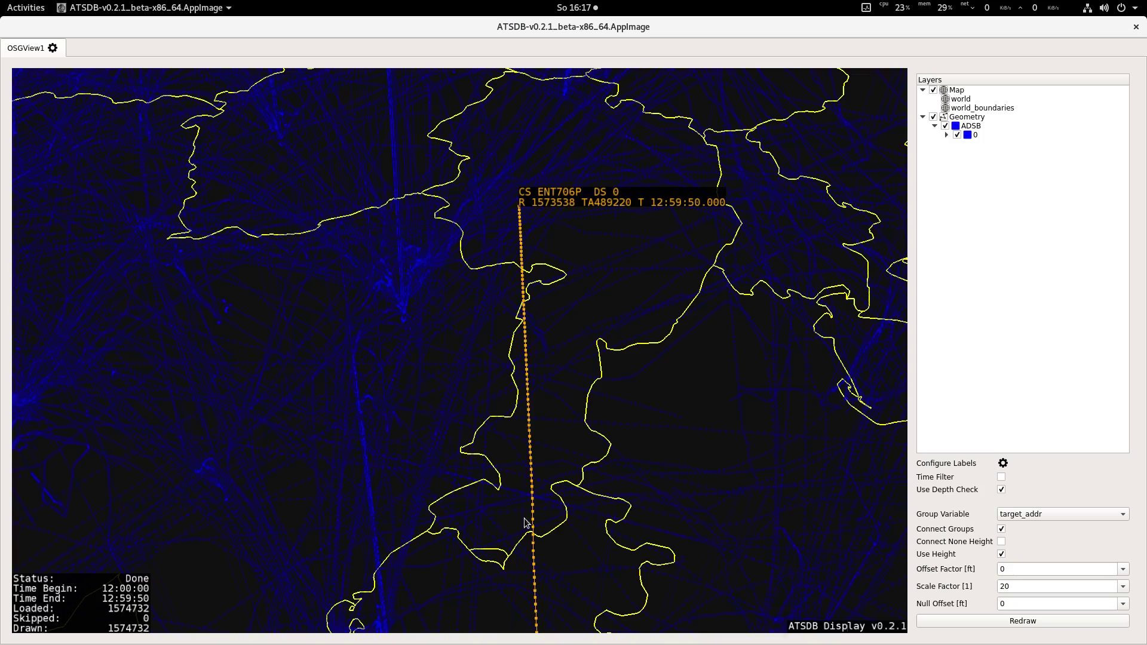
# Turn Use Depth Check off to compare the track display and switch it back on
pyautogui.moveTo(536, 509); pyautogui.dragTo(549, 465)
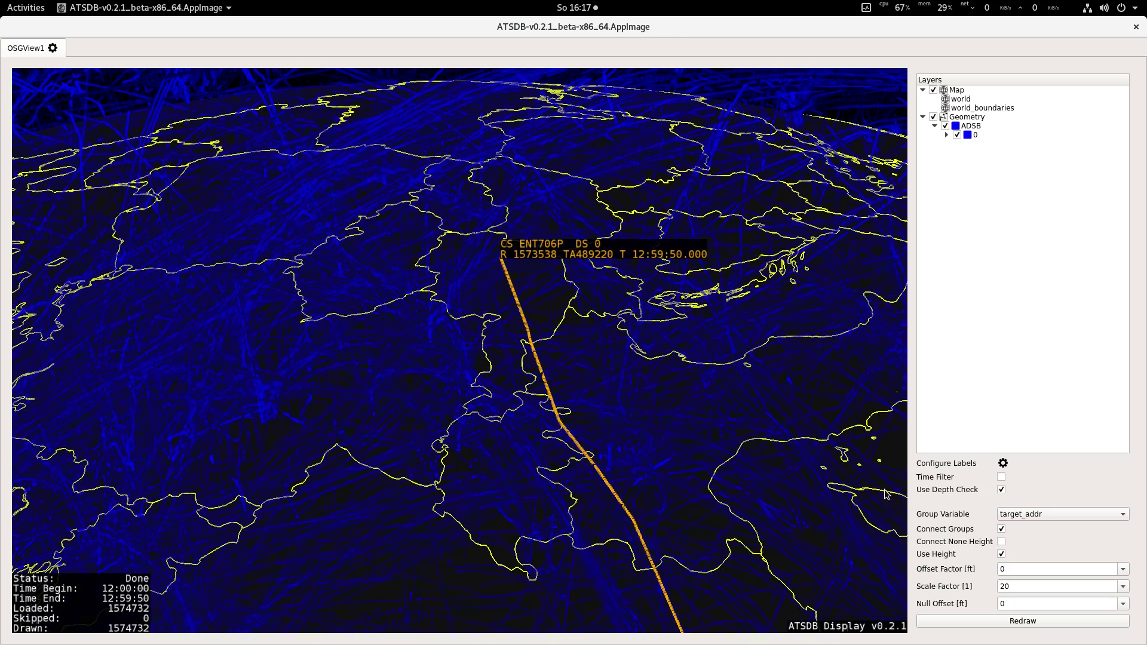
pyautogui.click(1002, 490)
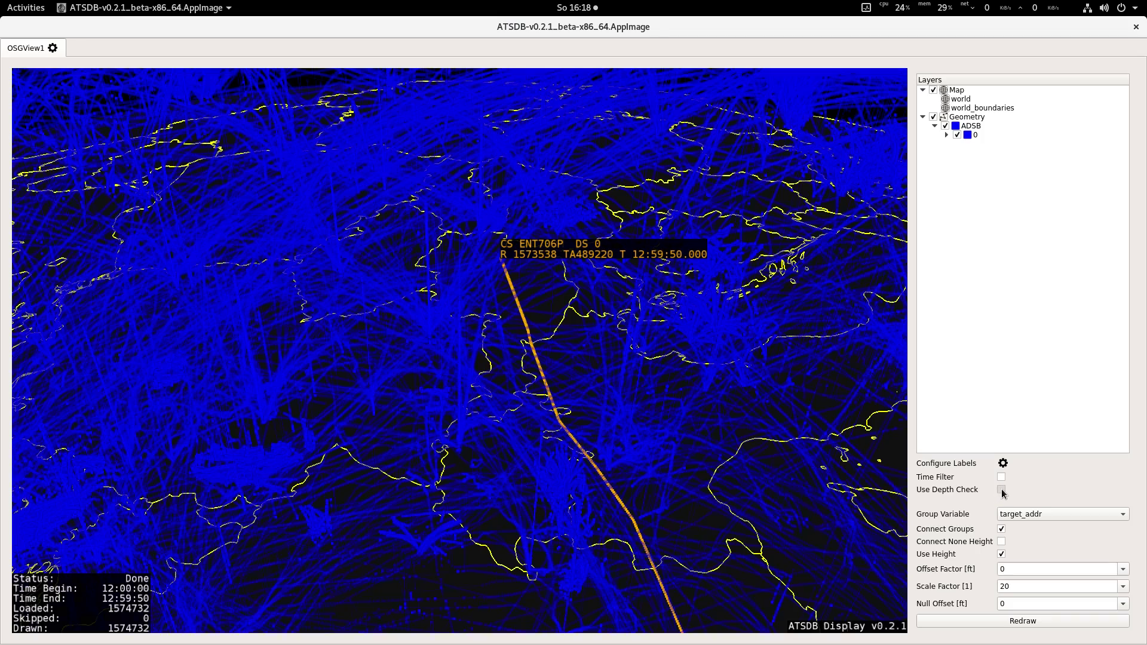
pyautogui.click(1002, 490)
pyautogui.moveTo(566, 475); pyautogui.dragTo(454, 287)
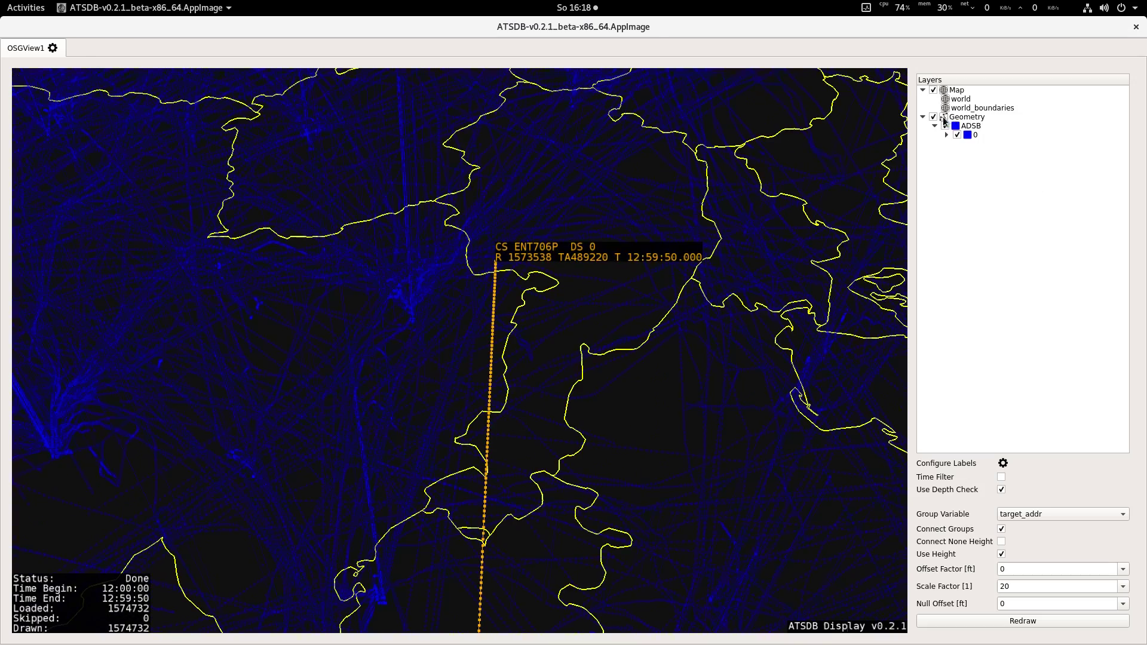
# Set the opacity of the entire Geometry layer to 100%
pyautogui.rightClick(943, 119)
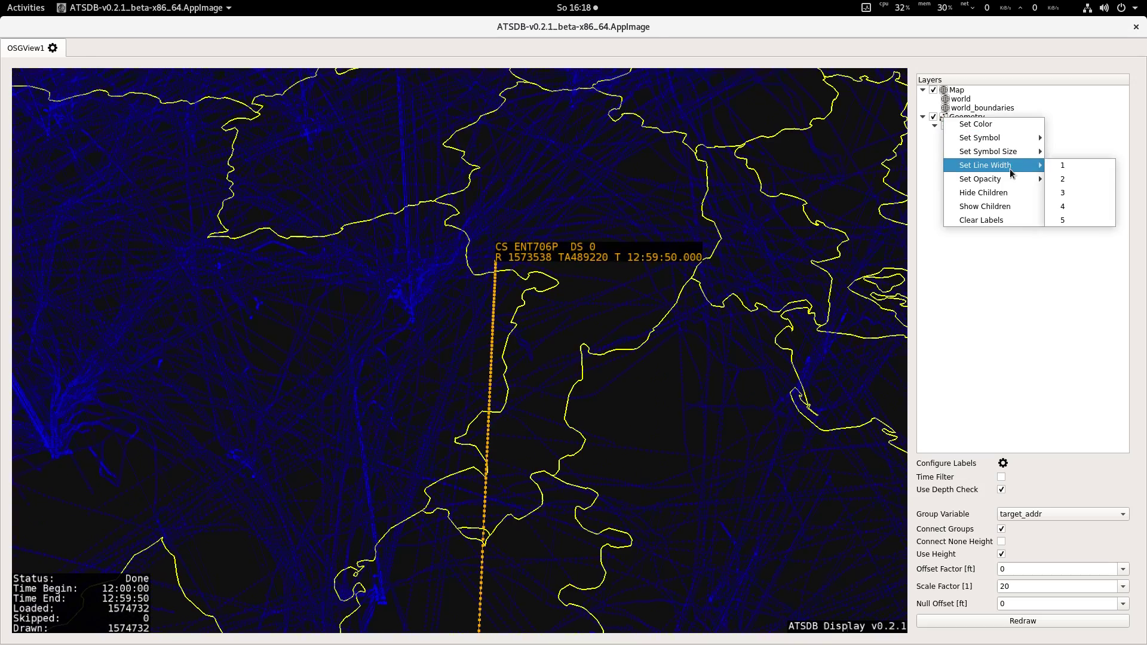
pyautogui.moveTo(1008, 179)
pyautogui.click(1070, 317)
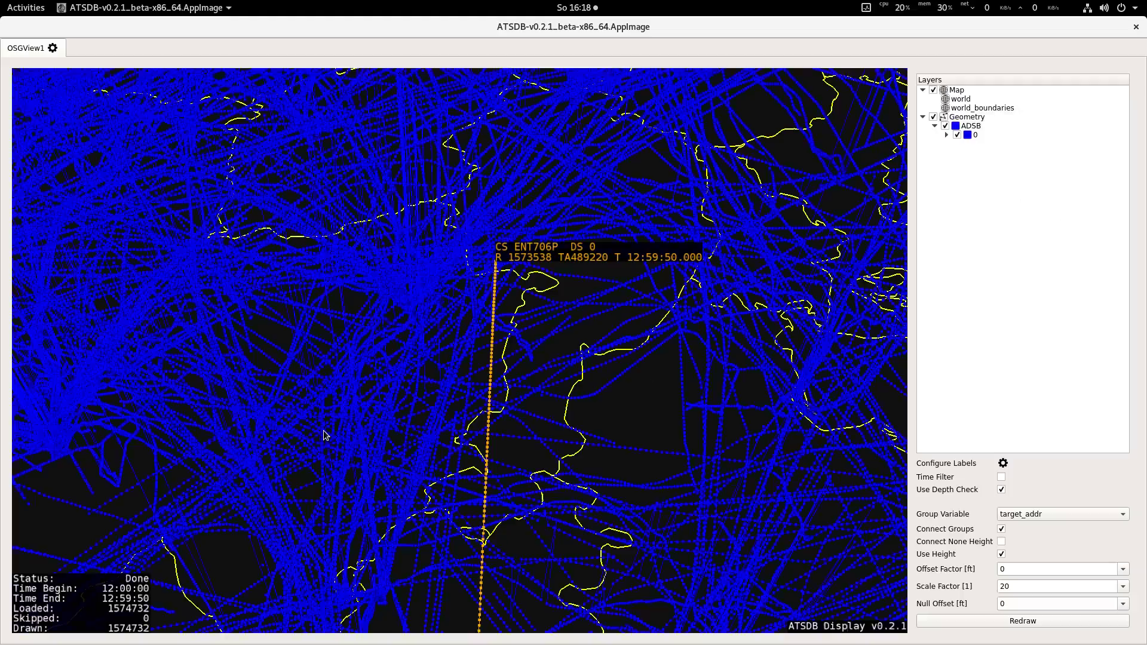
# Label a point on the TAR745 track and colour its track group orange-red
pyautogui.moveTo(503, 462); pyautogui.dragTo(554, 389)
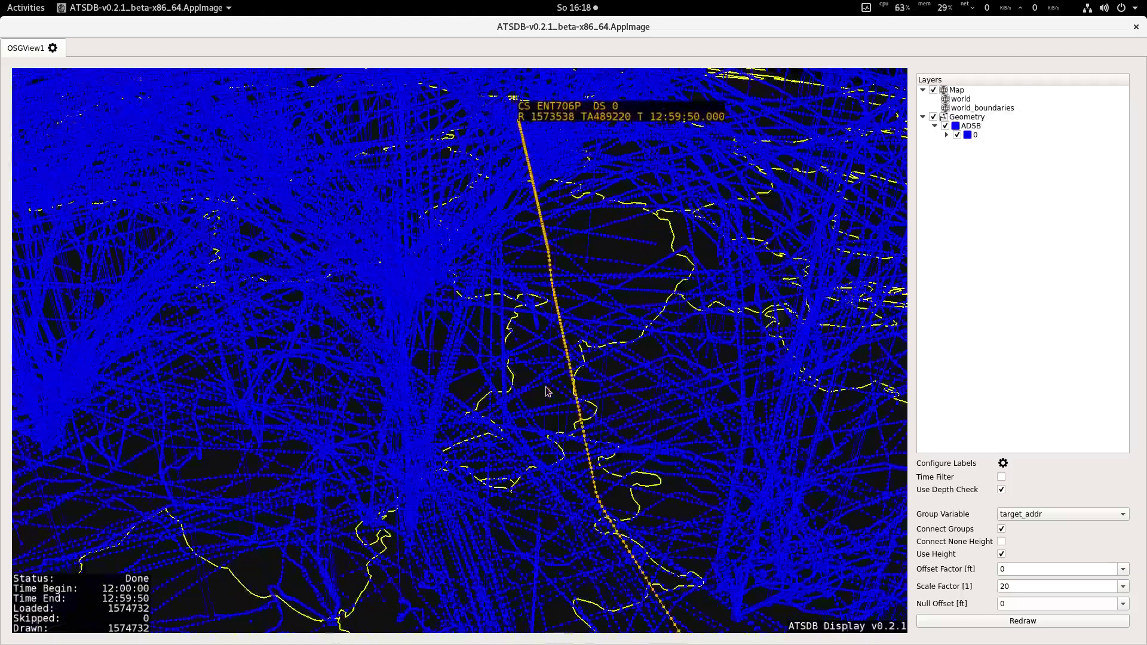
pyautogui.scroll(4, 555, 387)
pyautogui.scroll(-6, 555, 389)
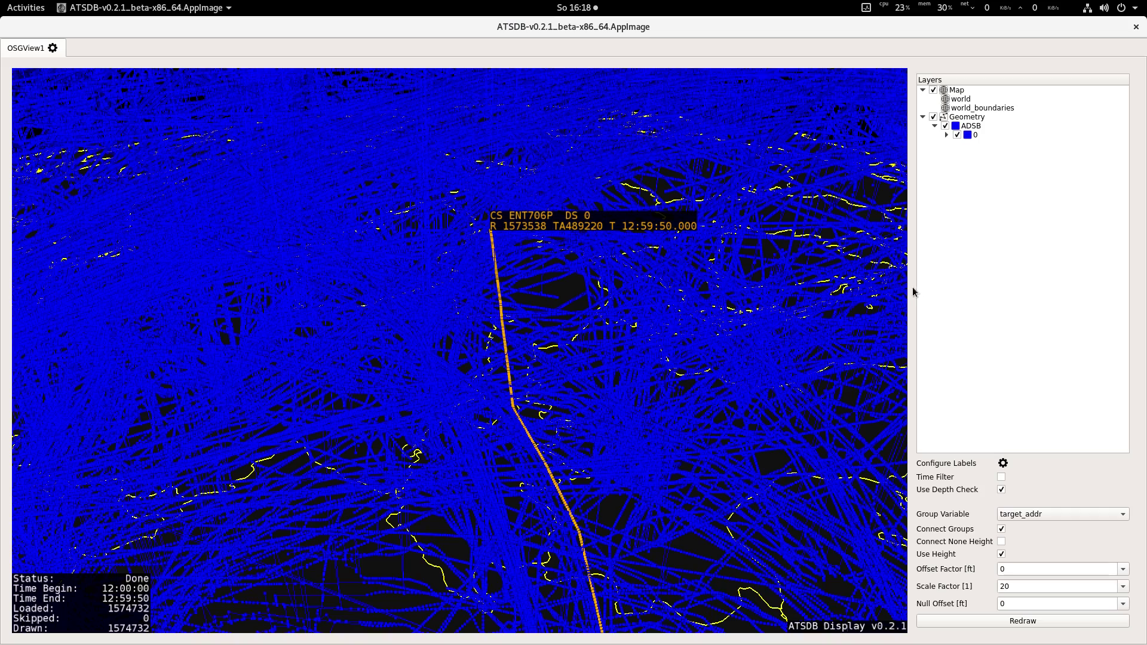
pyautogui.scroll(5, 613, 323)
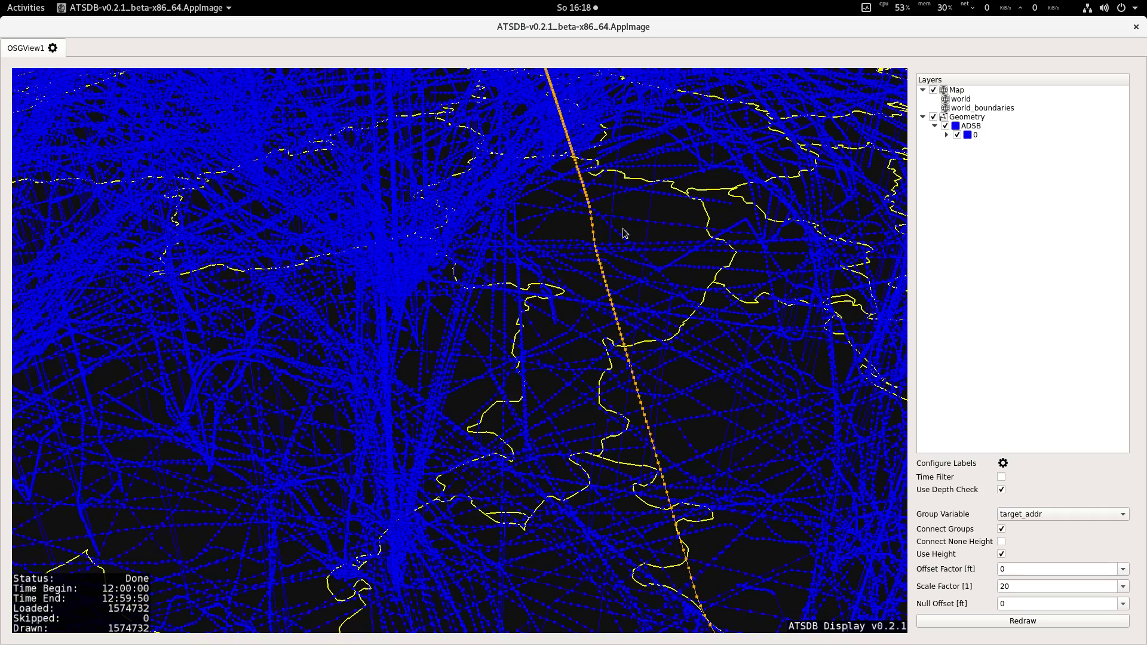
pyautogui.moveTo(631, 223)
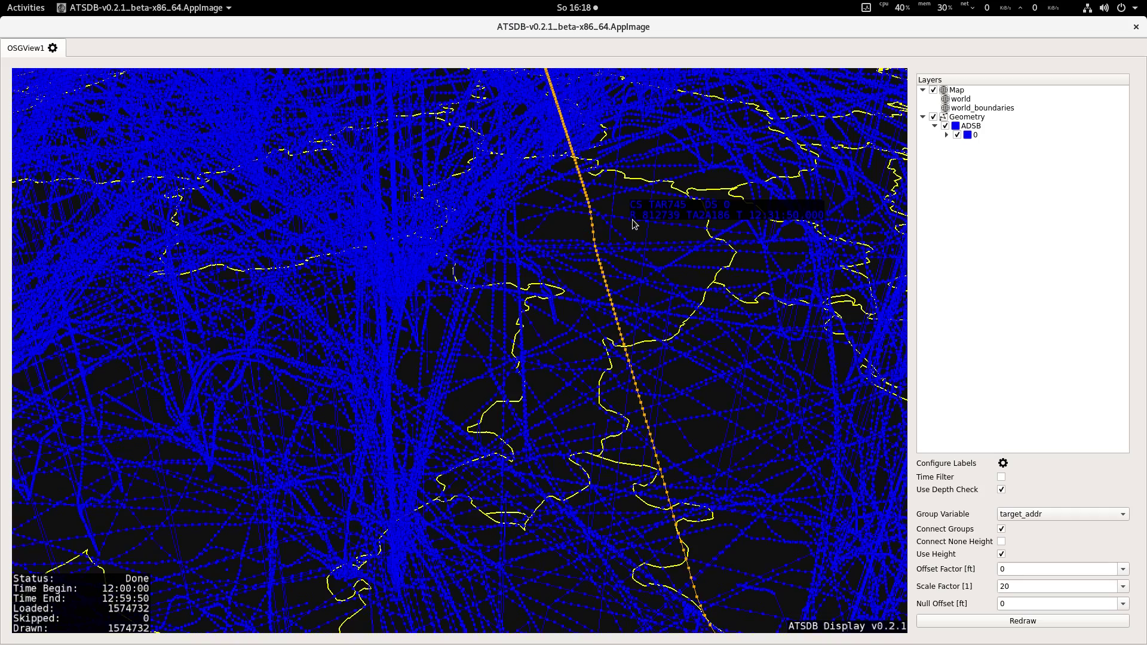
pyautogui.rightClick(623, 220)
pyautogui.moveTo(641, 239)
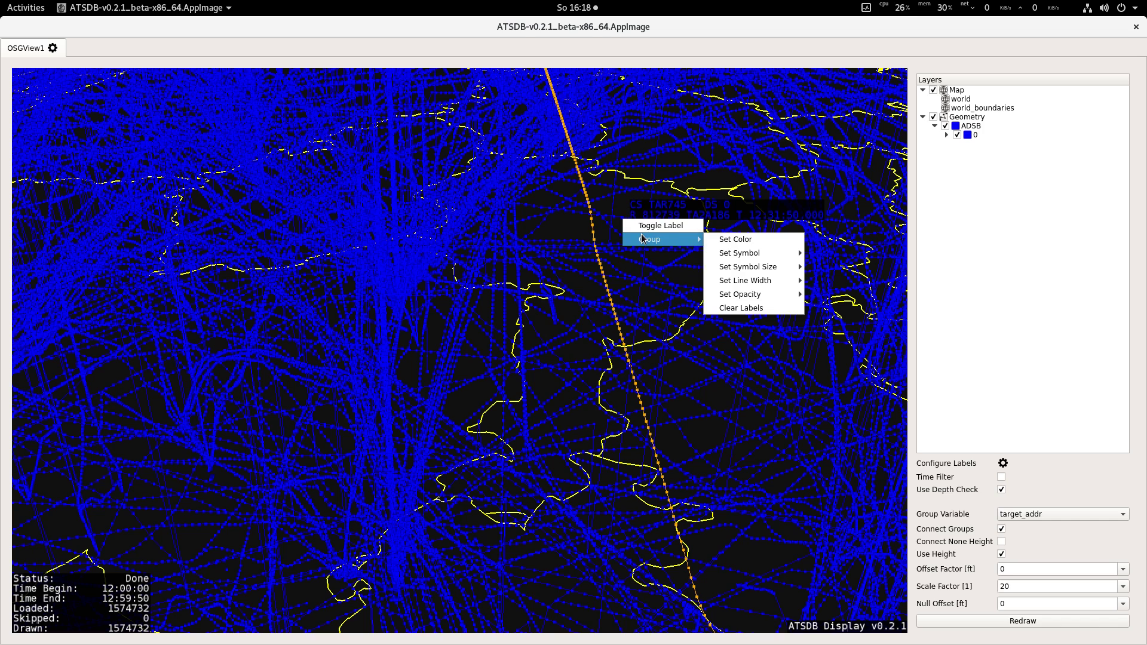
pyautogui.click(723, 242)
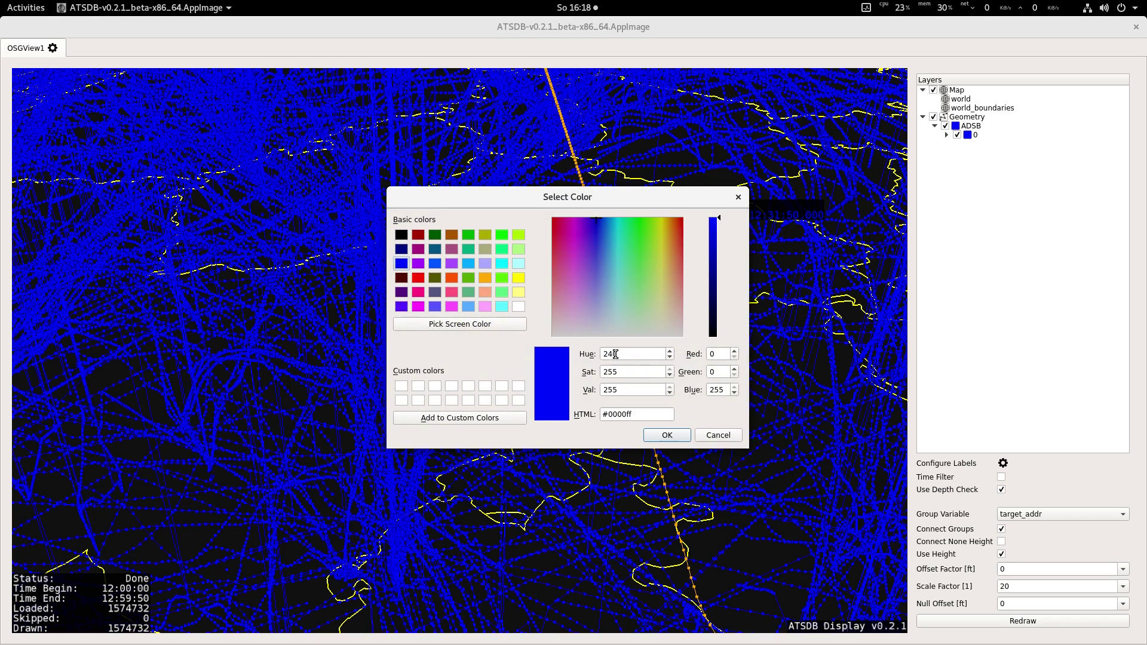
pyautogui.click(452, 279)
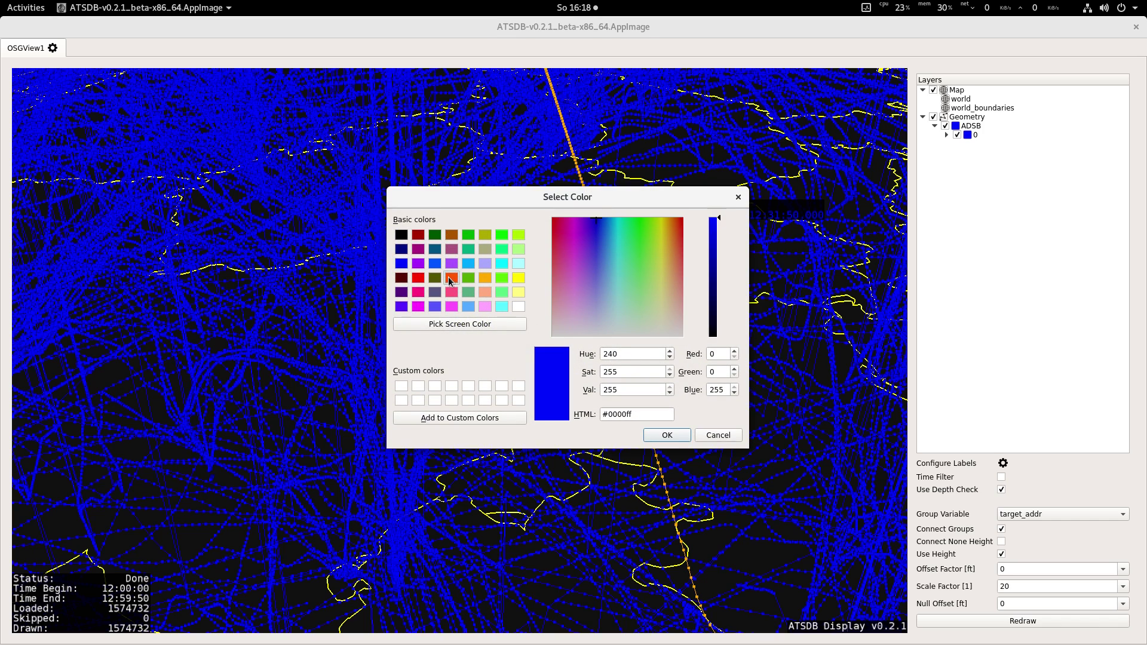
pyautogui.click(667, 435)
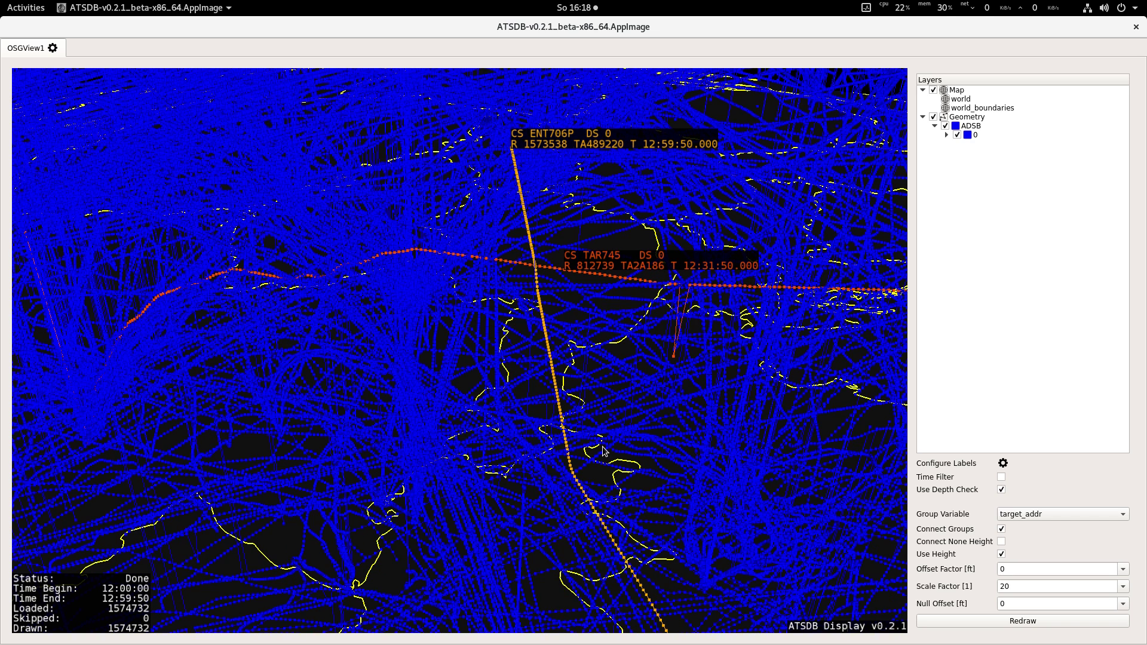
# Turn on the Time Filter and sweep its 60-second window along the timeline
pyautogui.moveTo(605, 436); pyautogui.dragTo(414, 384)
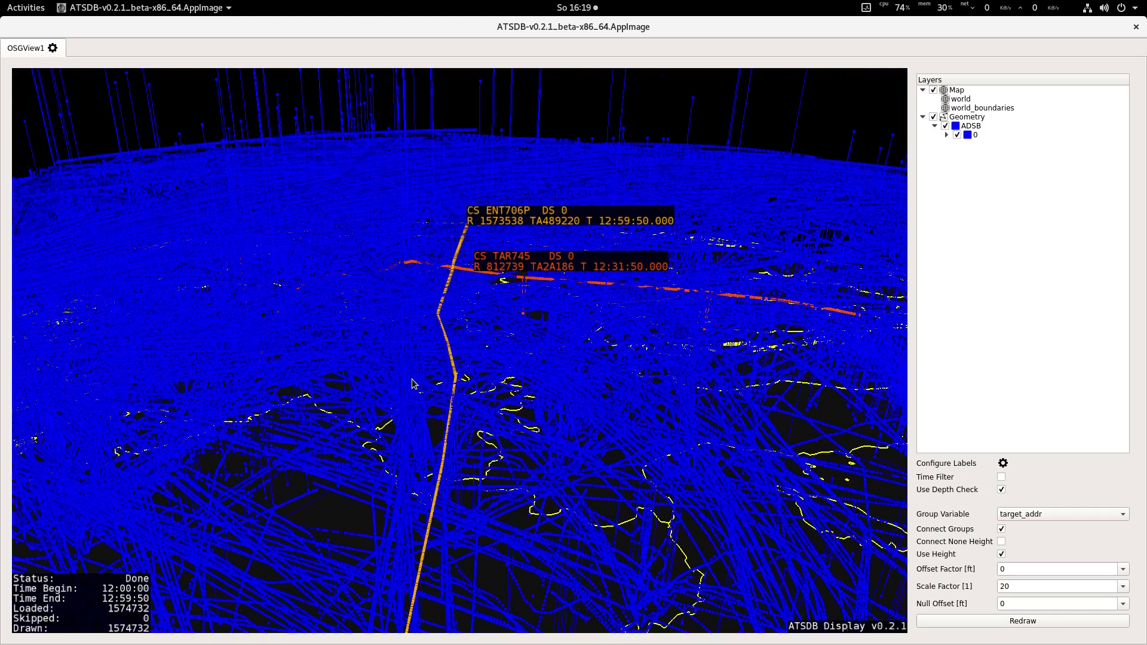
pyautogui.click(1001, 477)
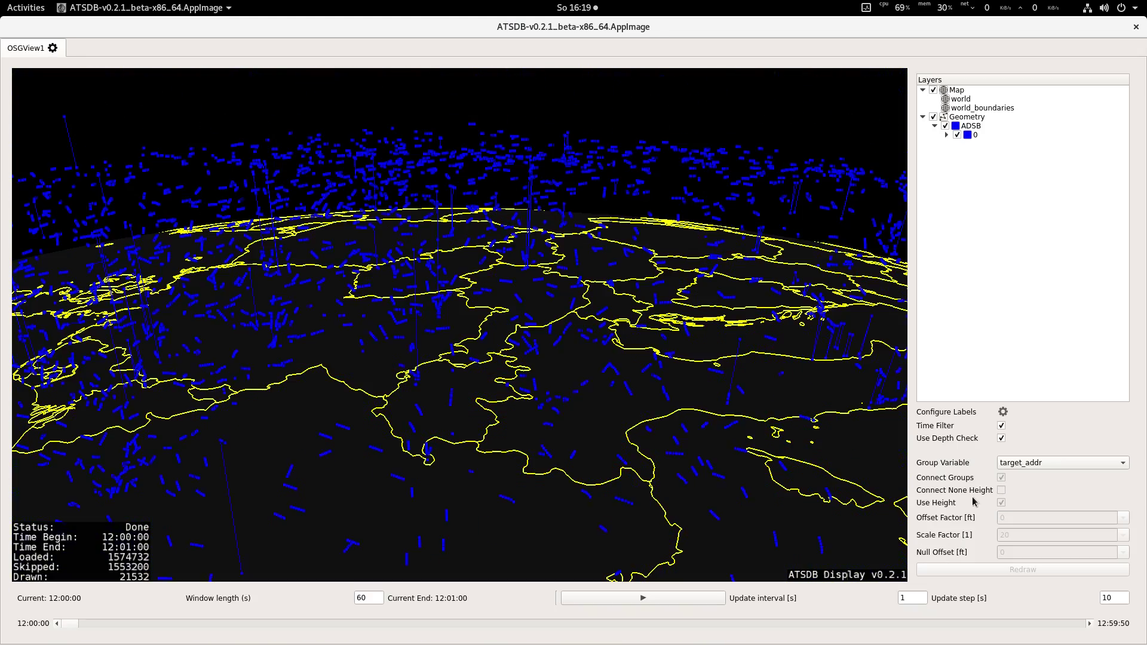
pyautogui.moveTo(70, 625); pyautogui.dragTo(811, 626)
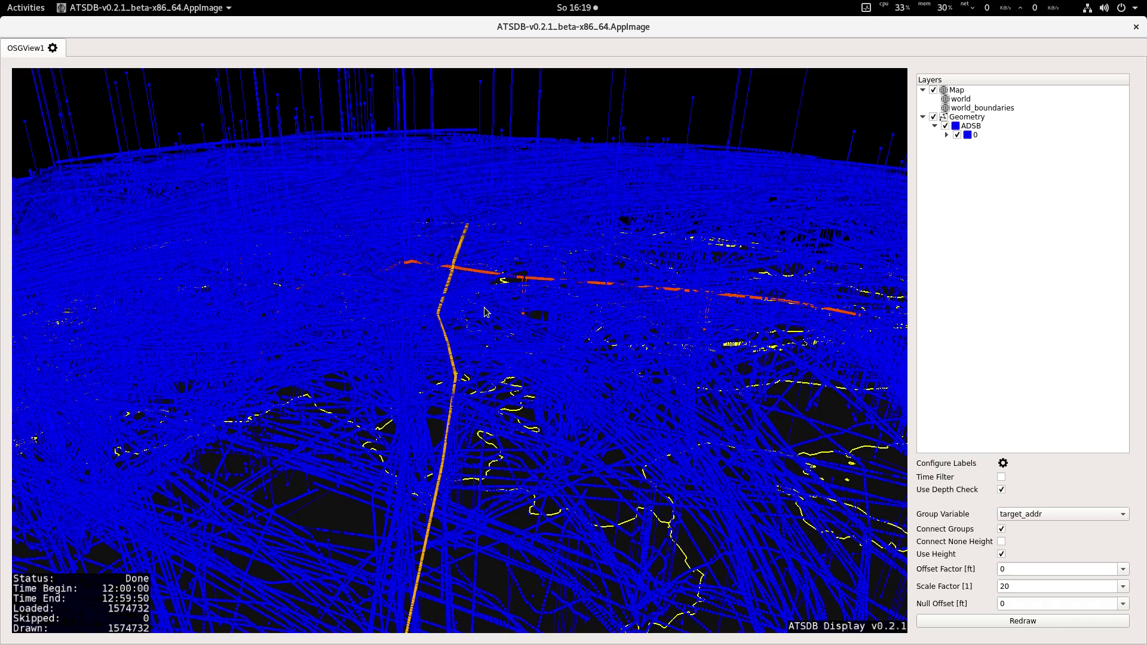
# Label one point on each of the TAR745, ENT706P, TVF29LA, RYR5NE and RYR2DV tracks
pyautogui.moveTo(546, 322)
pyautogui.mouseDown()
pyautogui.moveTo(538, 402)
pyautogui.moveTo(499, 394)
pyautogui.mouseUp()
pyautogui.scroll(5, 499, 394)
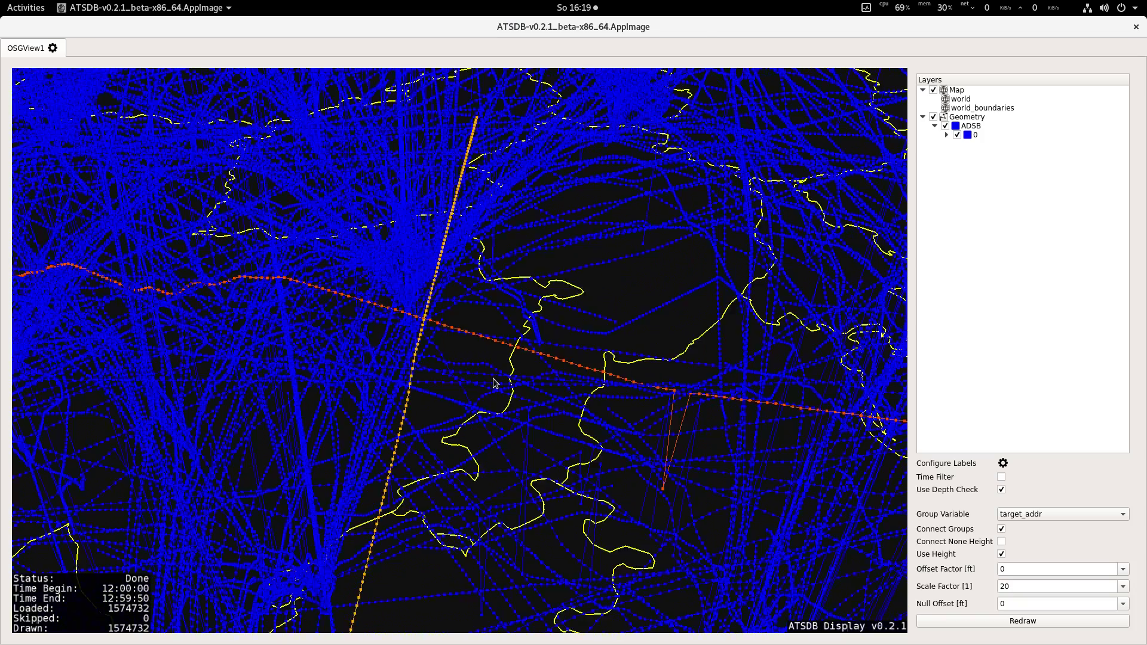
pyautogui.click(512, 366)
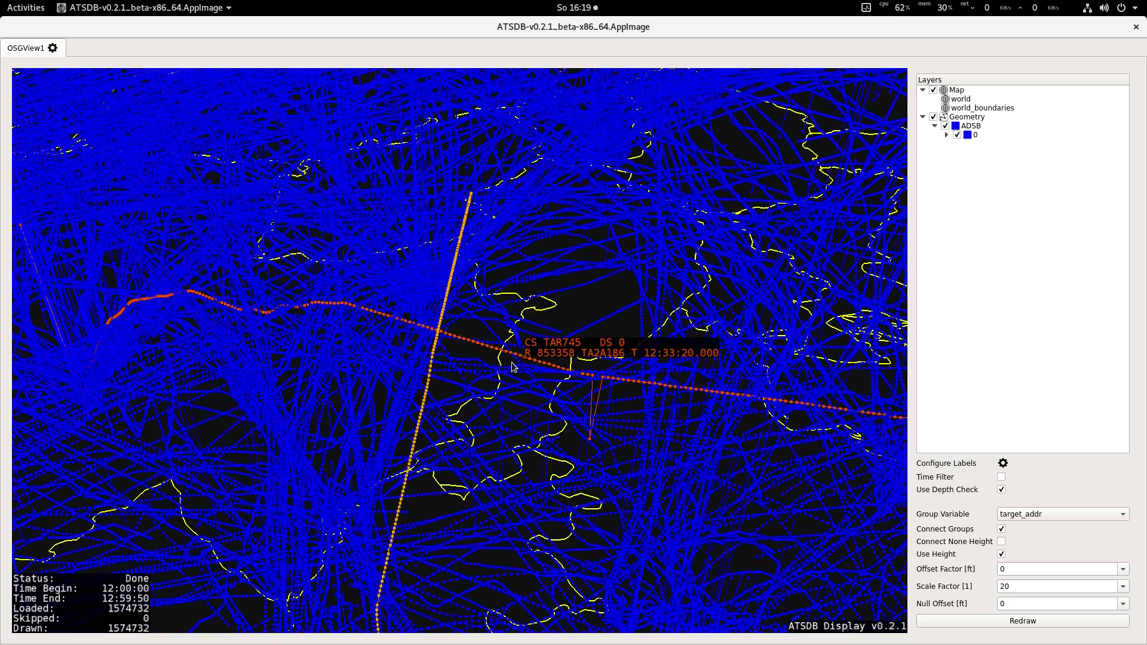
pyautogui.click(435, 344)
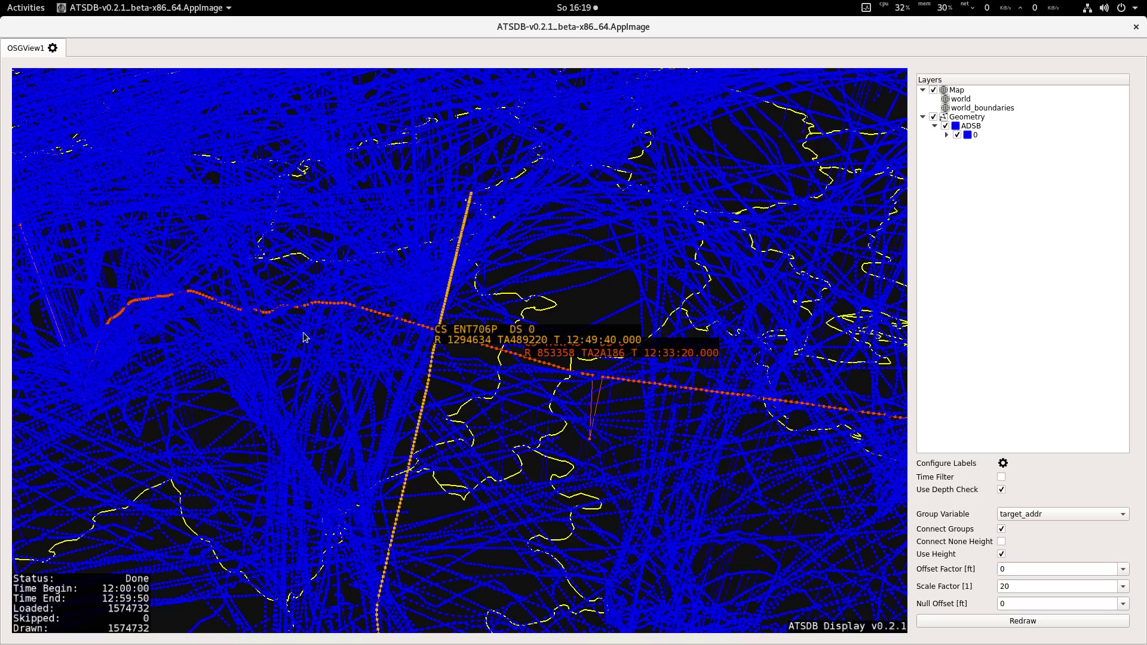
pyautogui.click(364, 272)
pyautogui.click(647, 221)
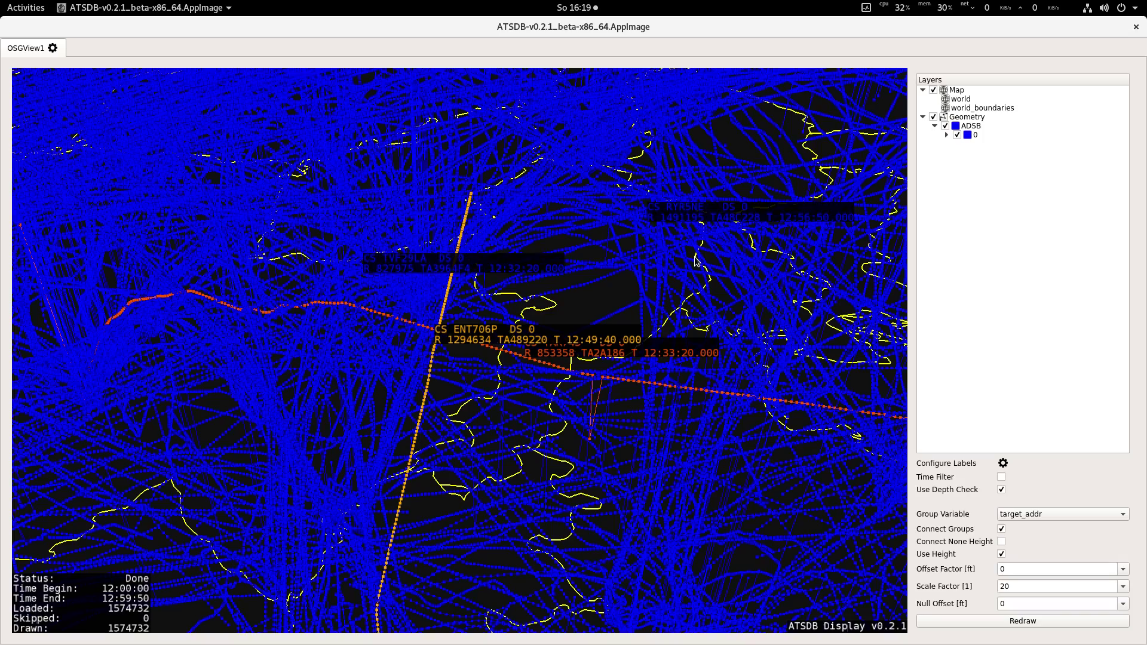
pyautogui.click(732, 279)
pyautogui.moveTo(776, 409); pyautogui.dragTo(638, 408)
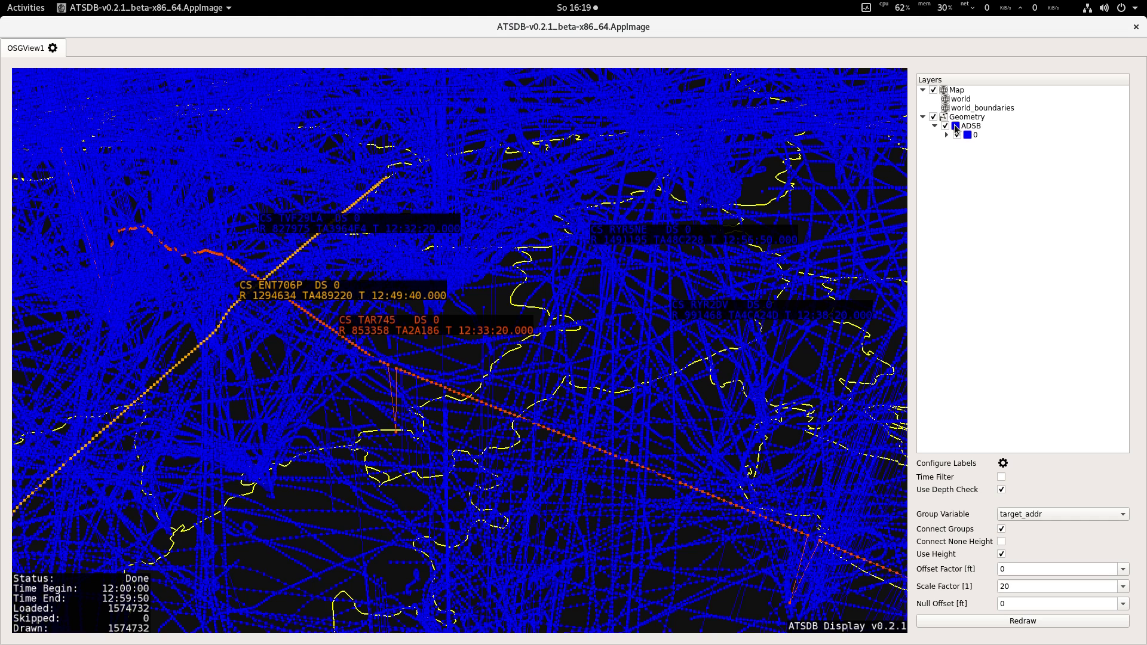
# Set the colour of the whole ADSB layer to purple (#aa007f)
pyautogui.rightClick(956, 128)
pyautogui.click(974, 131)
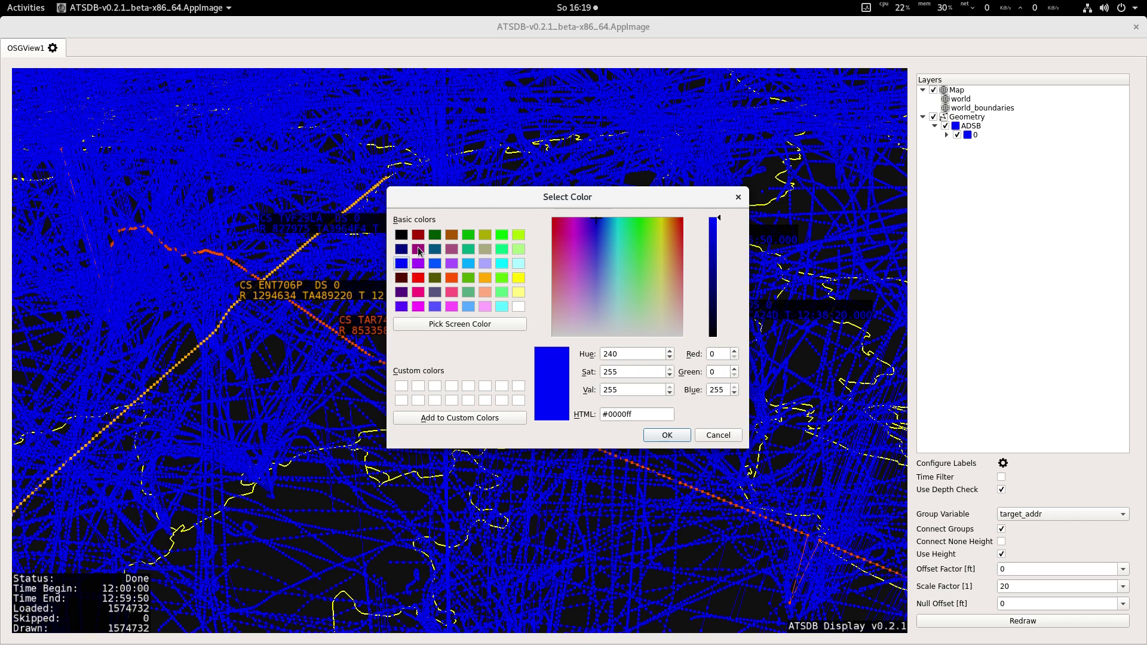
pyautogui.click(418, 249)
pyautogui.click(667, 434)
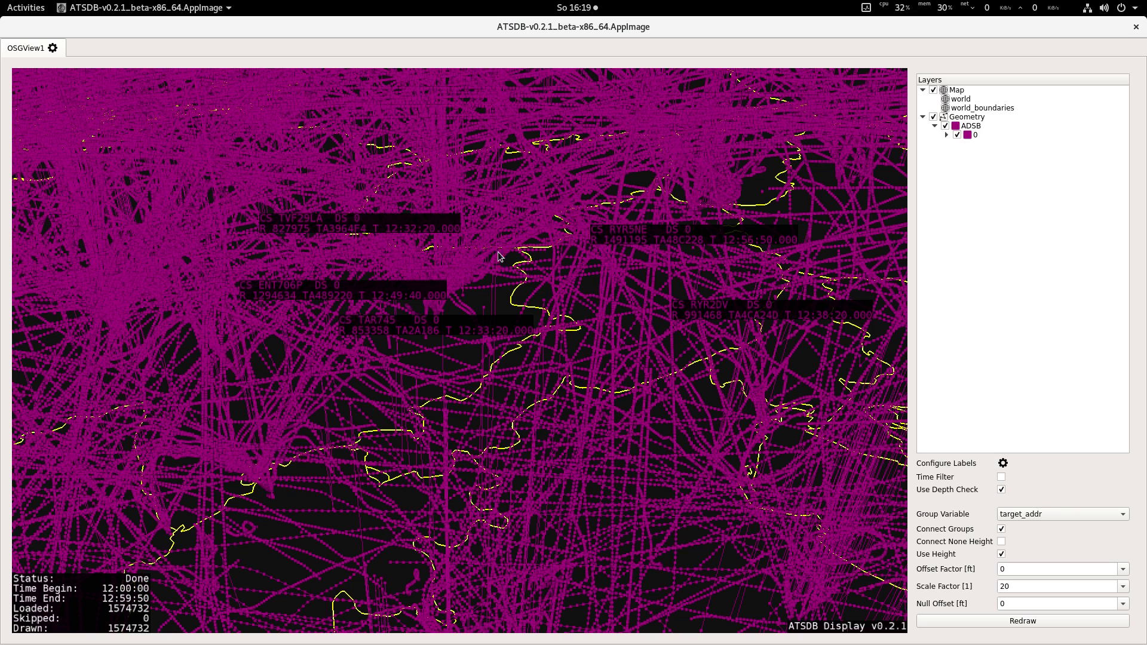
# Change the colour of the whole ADSB layer to blue-violet (#5500ff)
pyautogui.rightClick(958, 128)
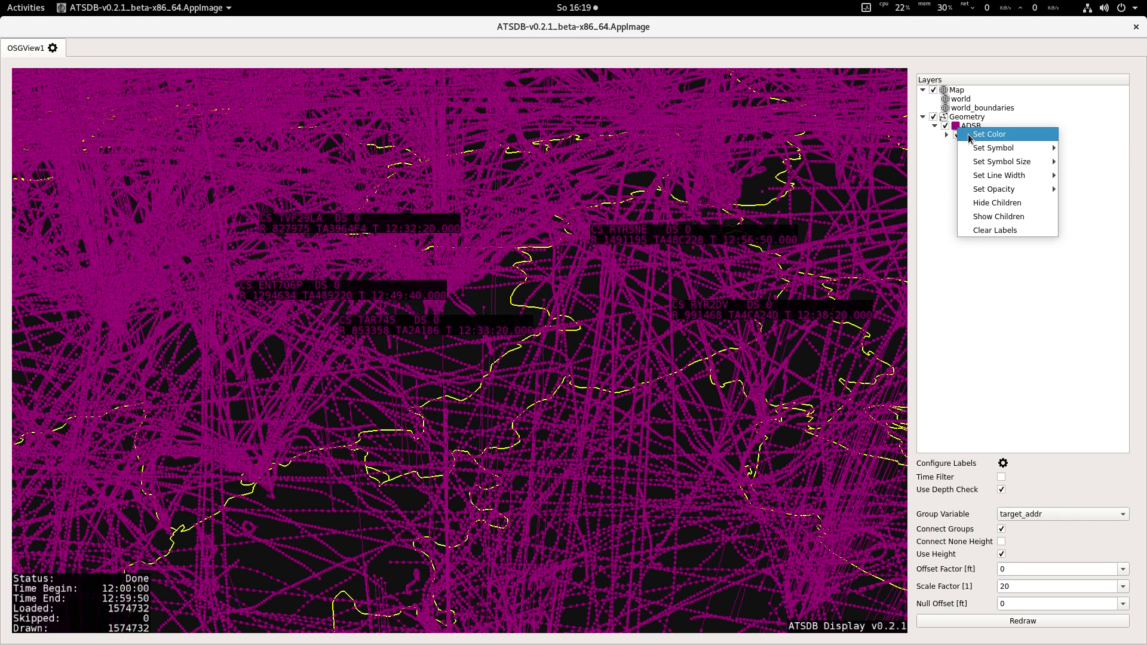
pyautogui.click(989, 134)
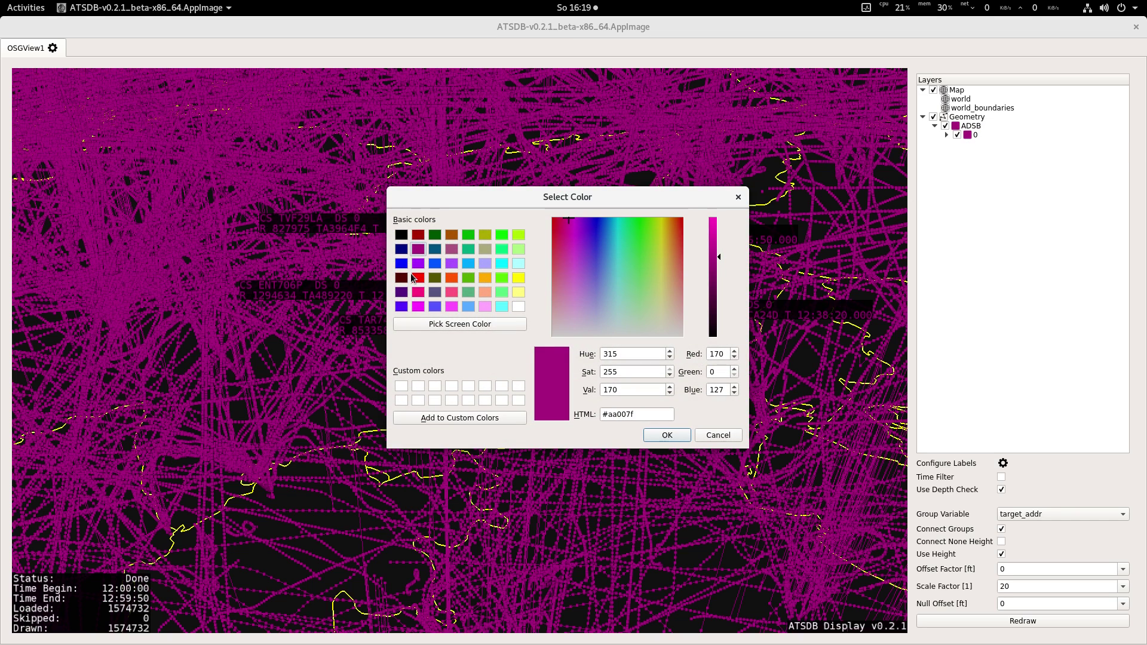
pyautogui.click(400, 307)
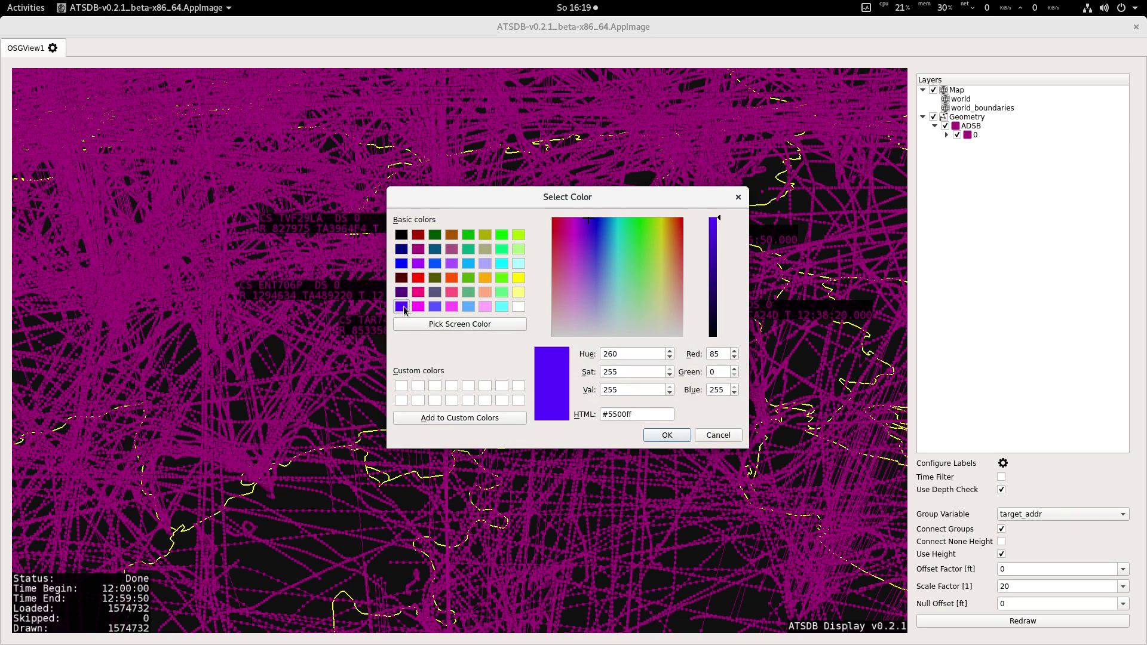
pyautogui.click(680, 437)
# Set the background colour of the map labels to white (#ffffff)
pyautogui.scroll(5, 421, 451)
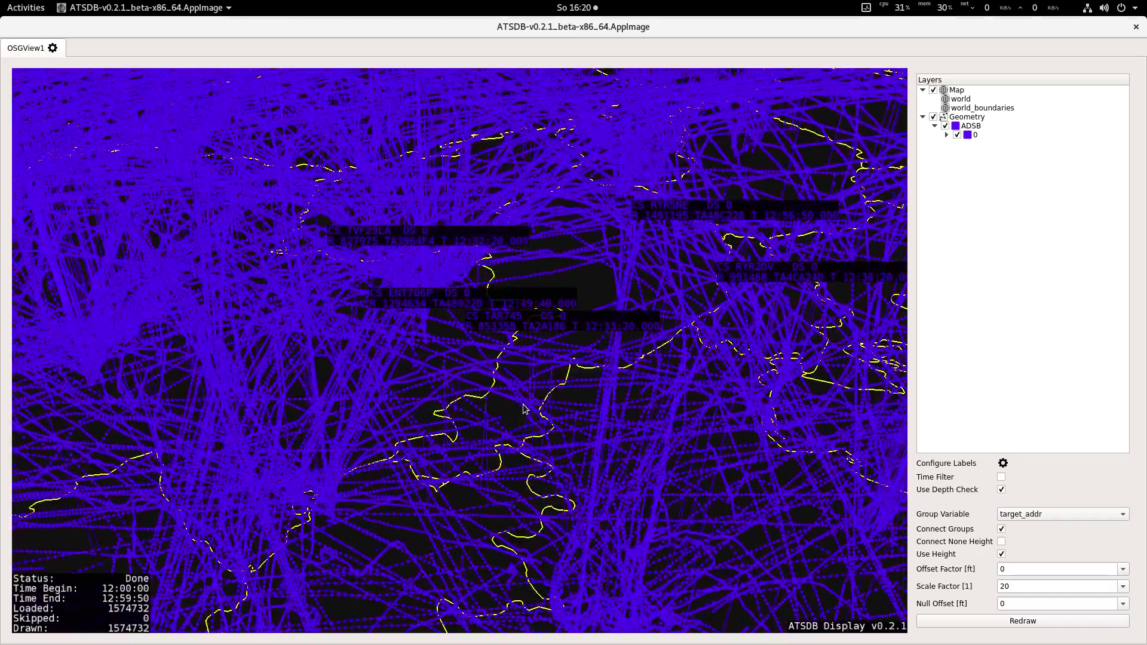
pyautogui.scroll(-2, 523, 408)
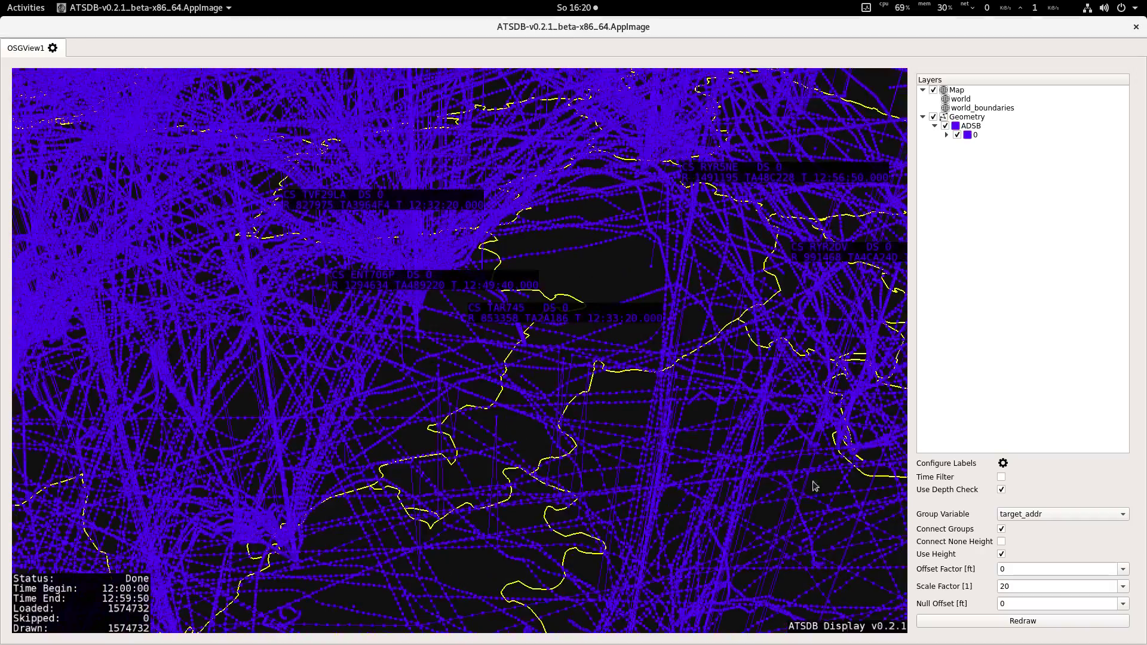
pyautogui.click(1003, 463)
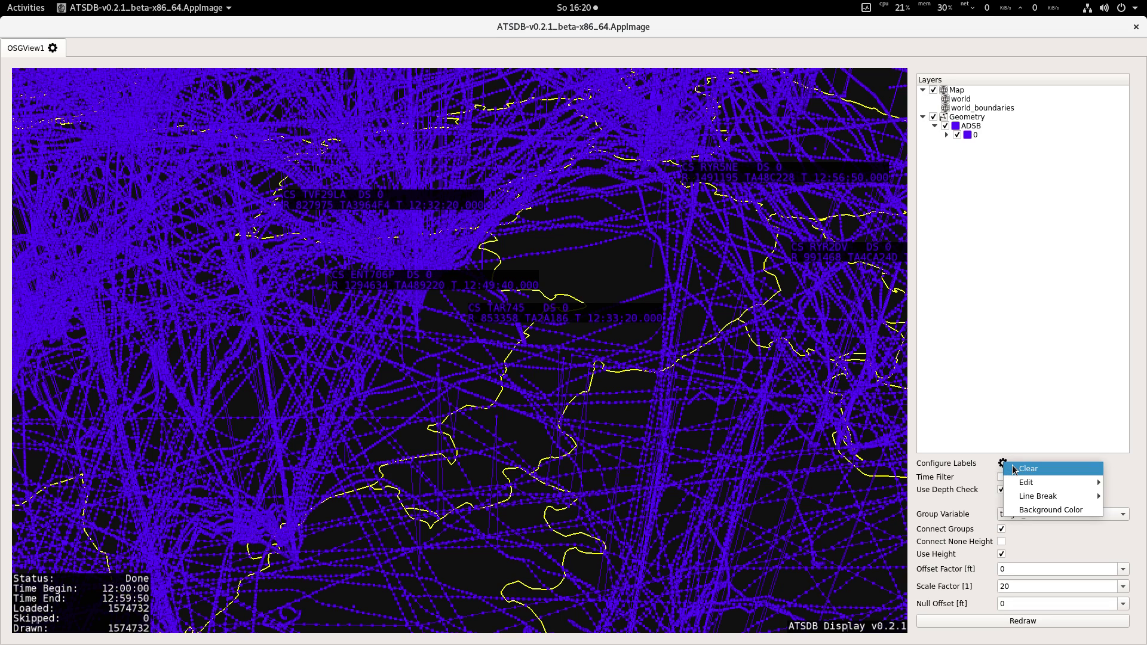
pyautogui.click(1053, 511)
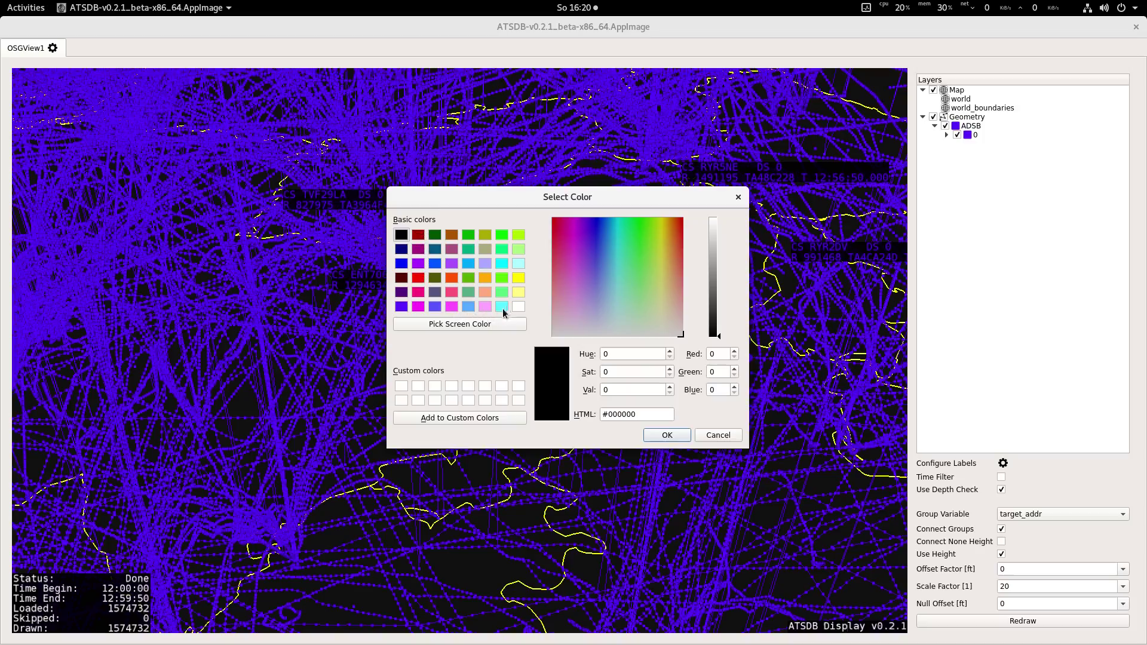
pyautogui.click(518, 306)
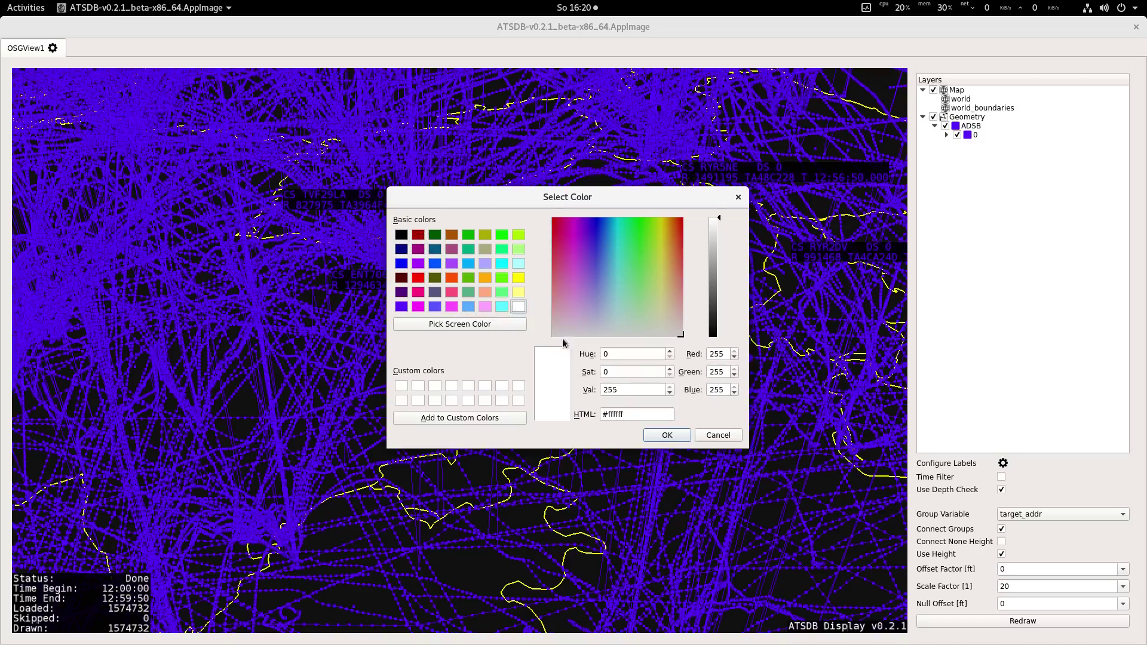
pyautogui.click(670, 439)
pyautogui.moveTo(535, 452); pyautogui.dragTo(444, 448)
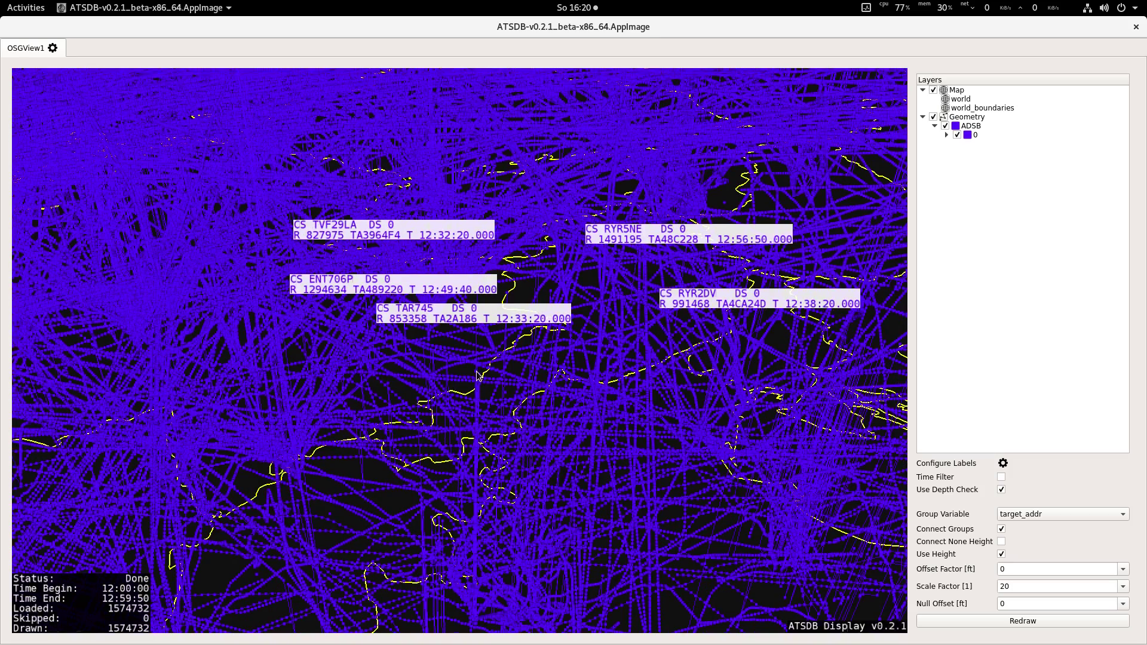
# Open the label definition for ADSB and move its window aside so the map labels stay in view
pyautogui.click(1003, 463)
pyautogui.moveTo(1016, 480)
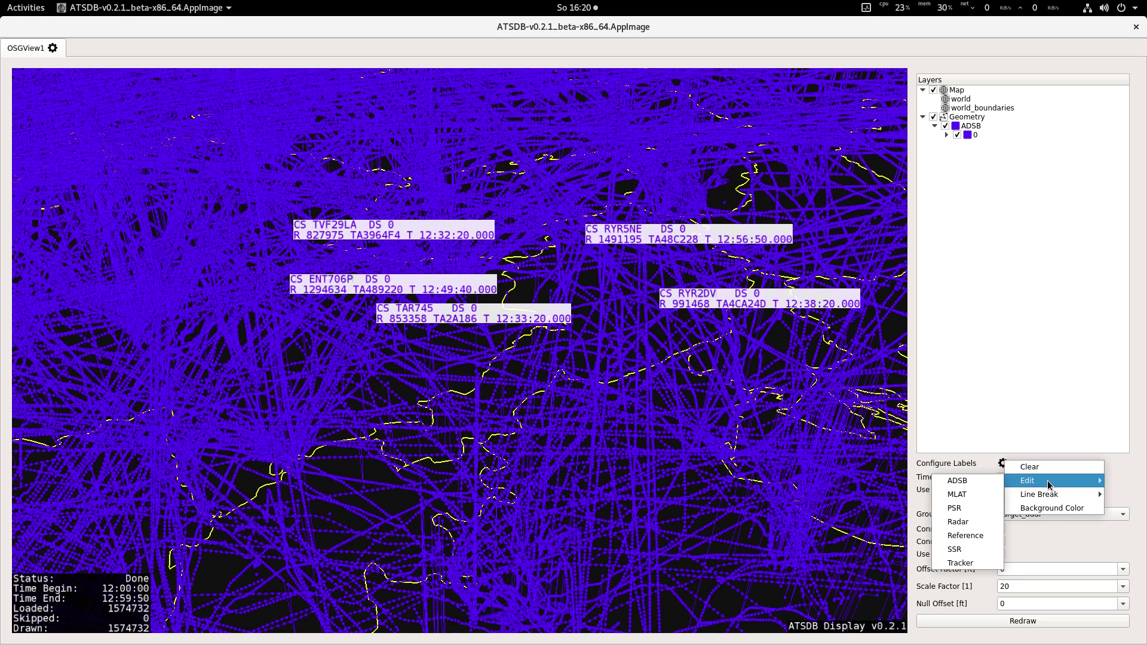
pyautogui.click(988, 484)
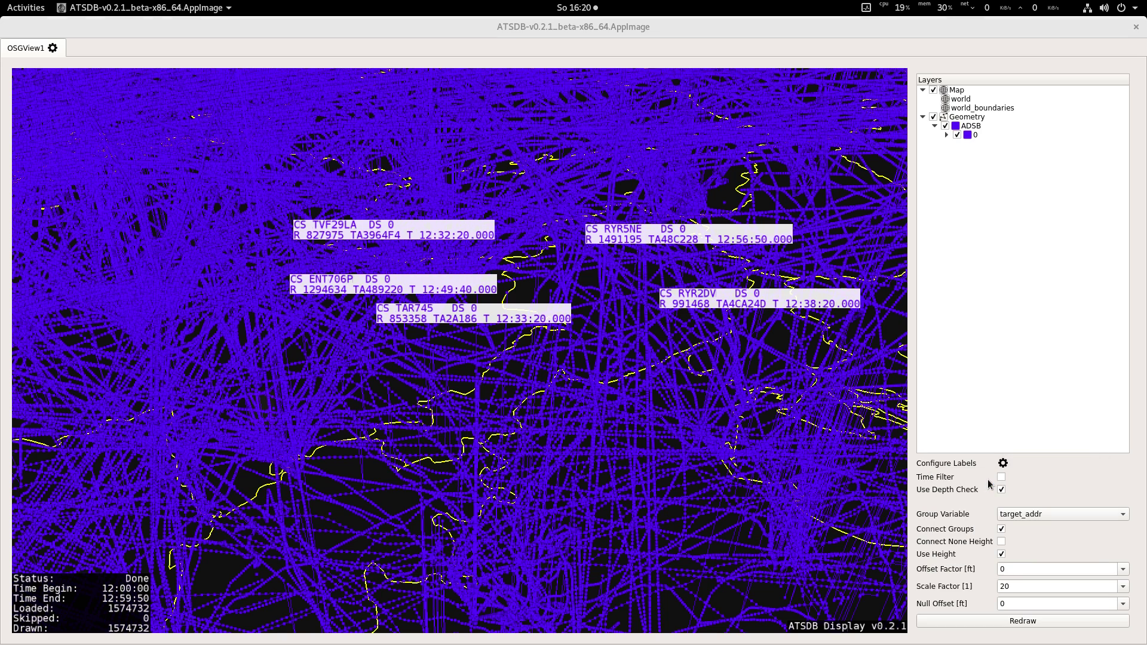
pyautogui.moveTo(179, 48); pyautogui.dragTo(606, 336)
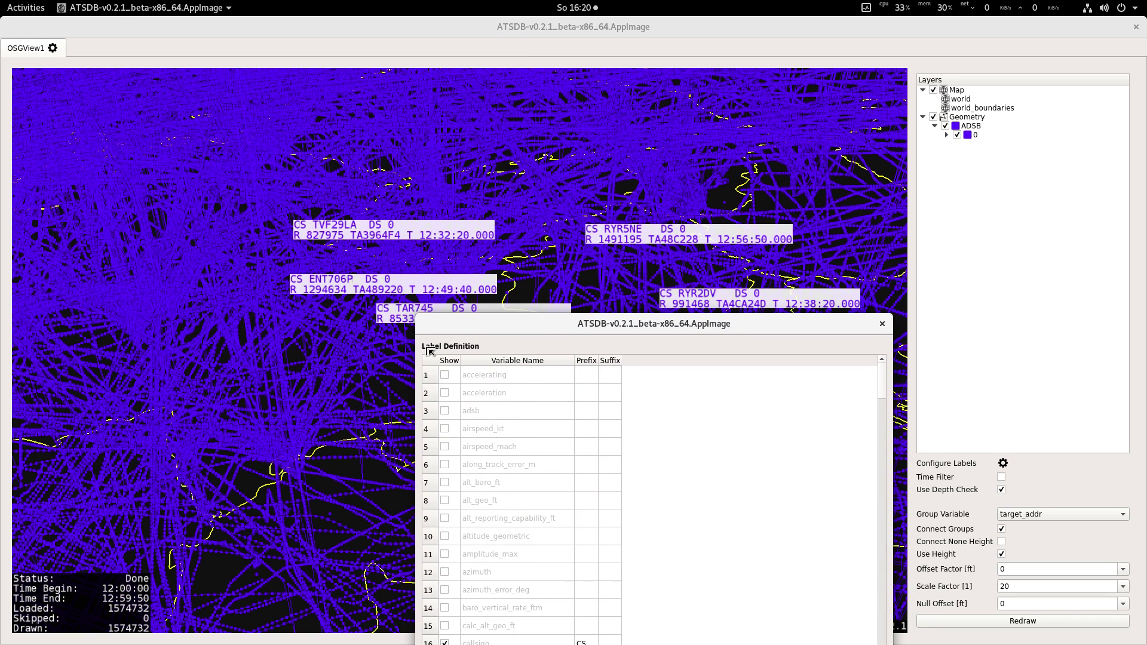
pyautogui.moveTo(526, 317); pyautogui.dragTo(779, 177)
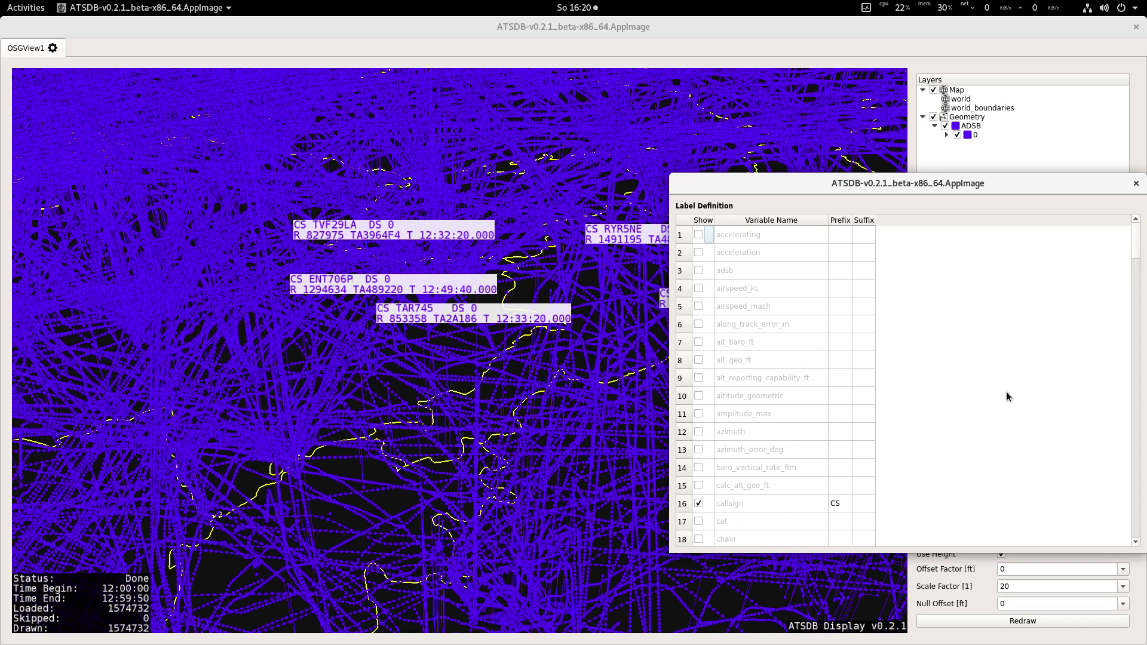
# Hide the callsign variable in the ADSB labels to compare the label contents and show it again
pyautogui.scroll(-3, 1018, 401)
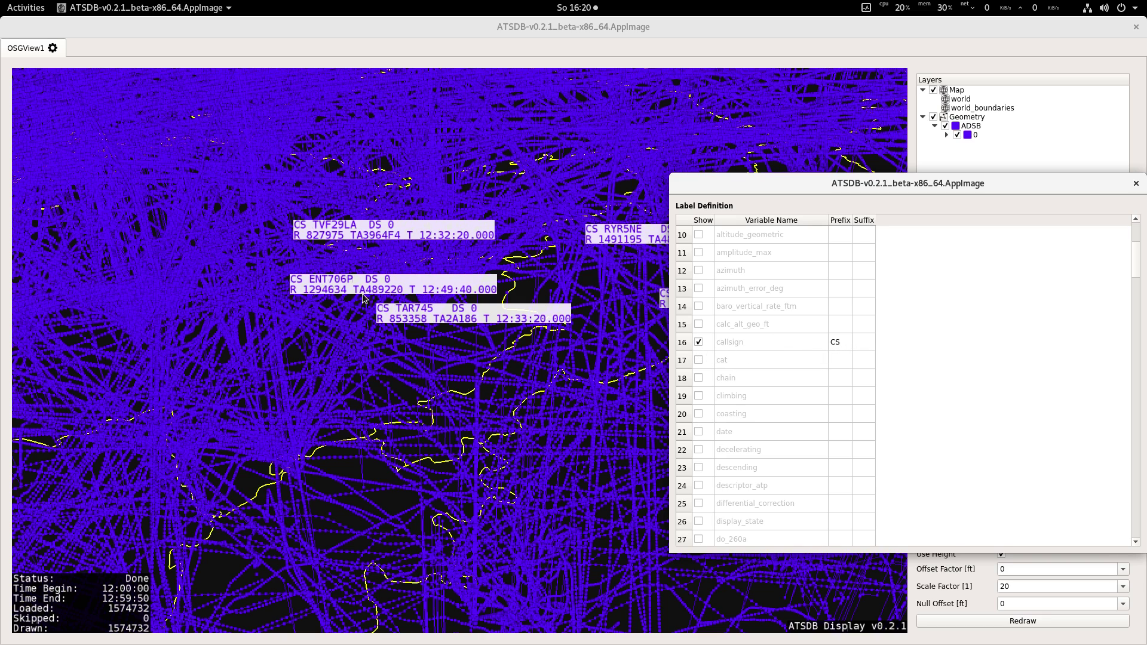
pyautogui.click(698, 343)
pyautogui.click(698, 343)
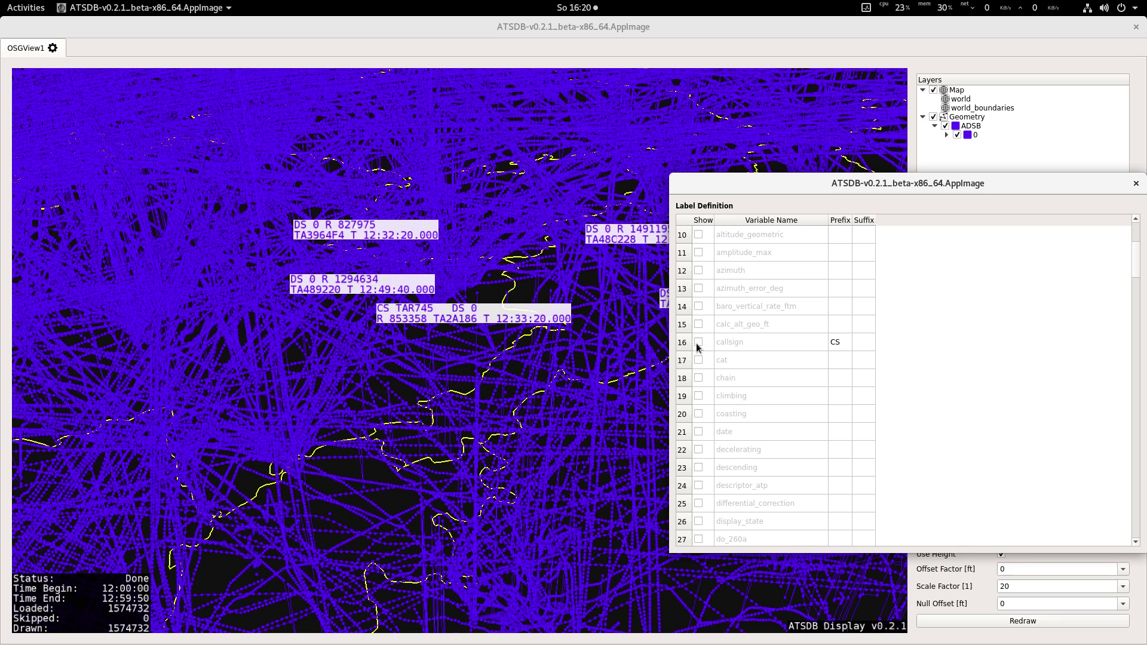
pyautogui.click(697, 343)
pyautogui.click(697, 343)
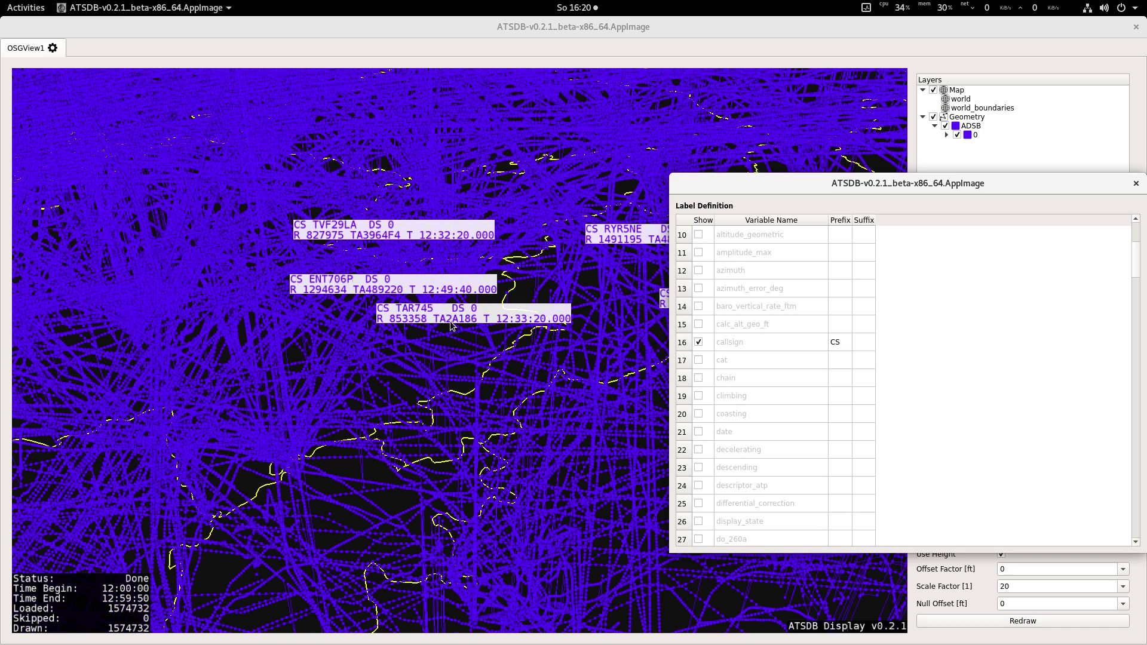
pyautogui.scroll(-6, 958, 458)
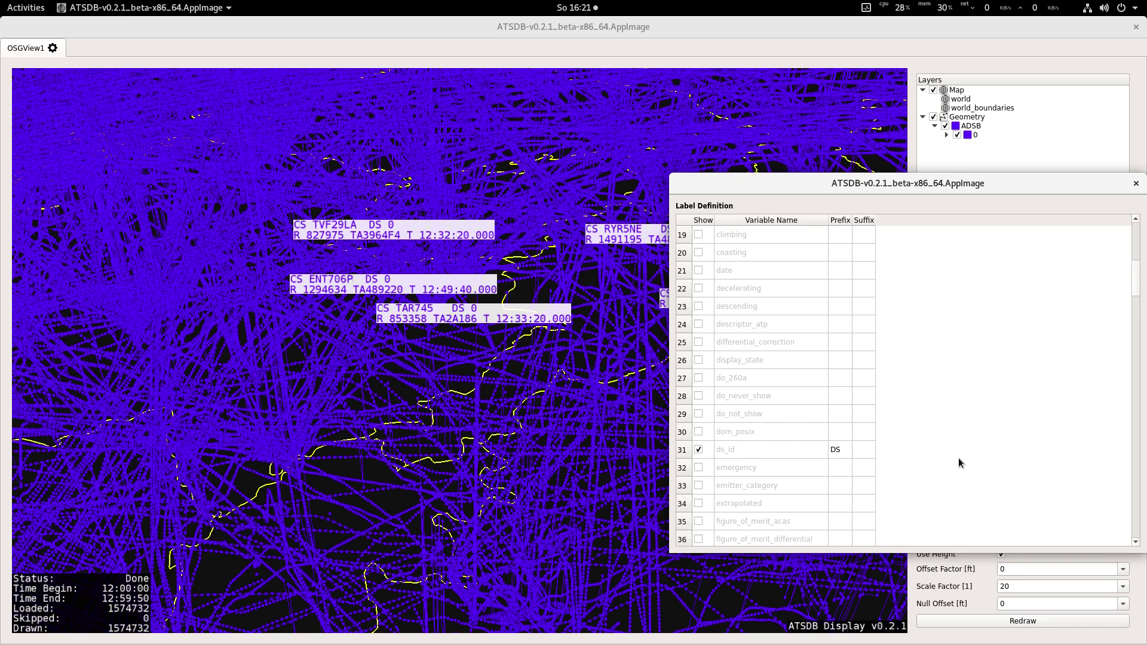
# Add a trailing space to the target_addr variable's TA prefix in the ADSB label definition and close the definition
pyautogui.scroll(-18, 958, 458)
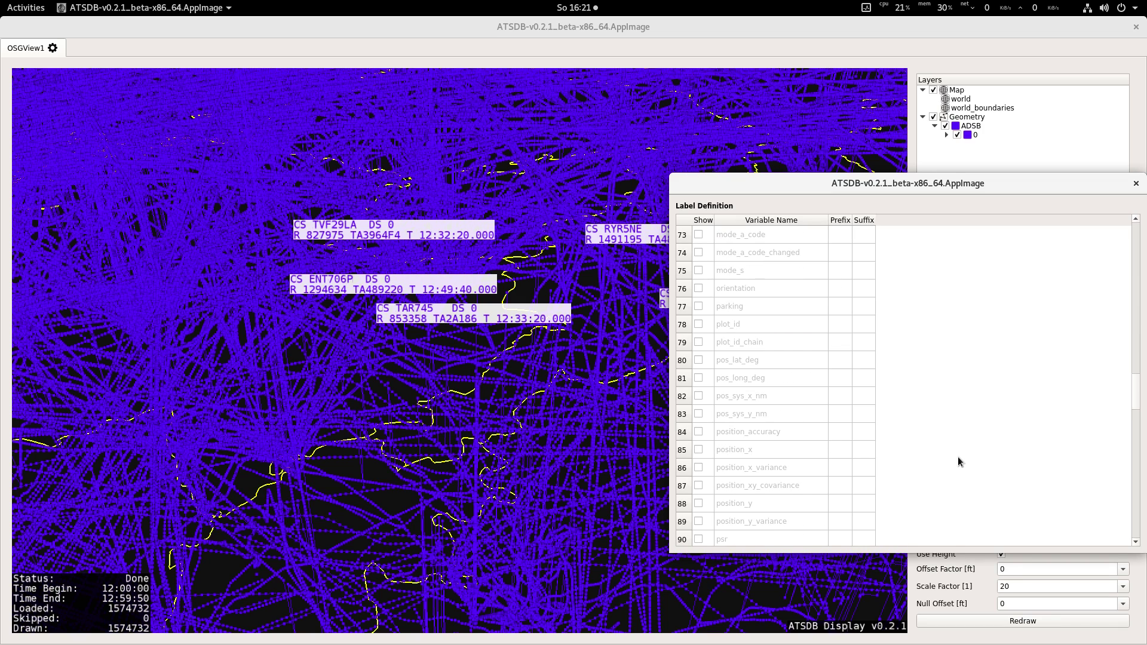
pyautogui.scroll(-6, 958, 461)
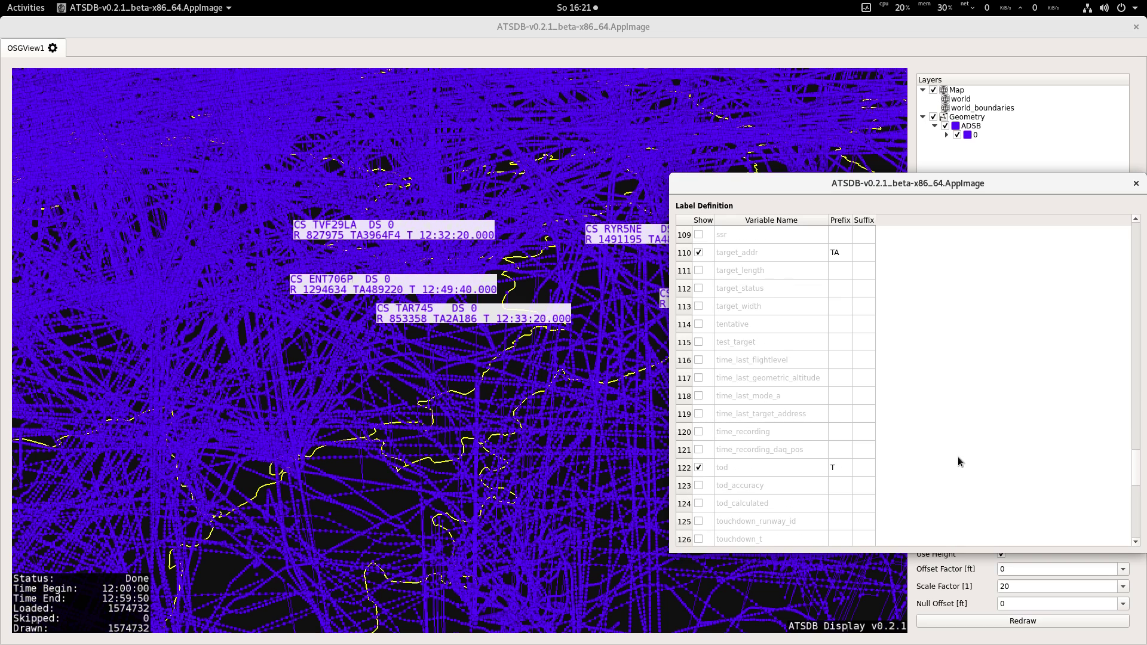
pyautogui.doubleClick(842, 413)
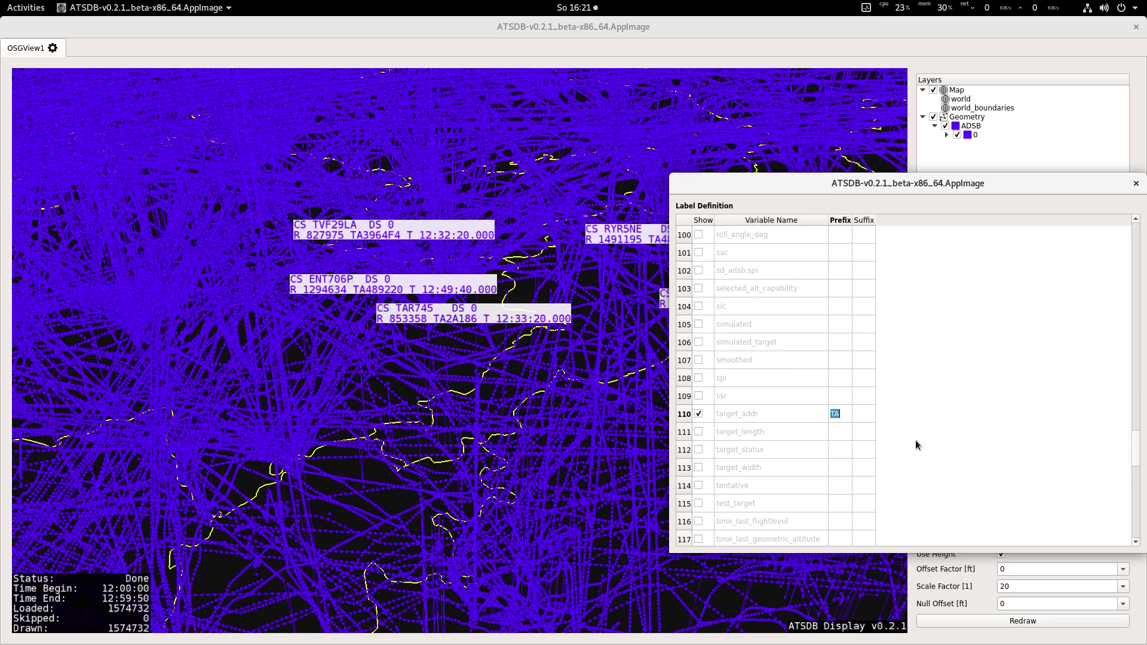
pyautogui.click(846, 412)
pyautogui.press('Return')
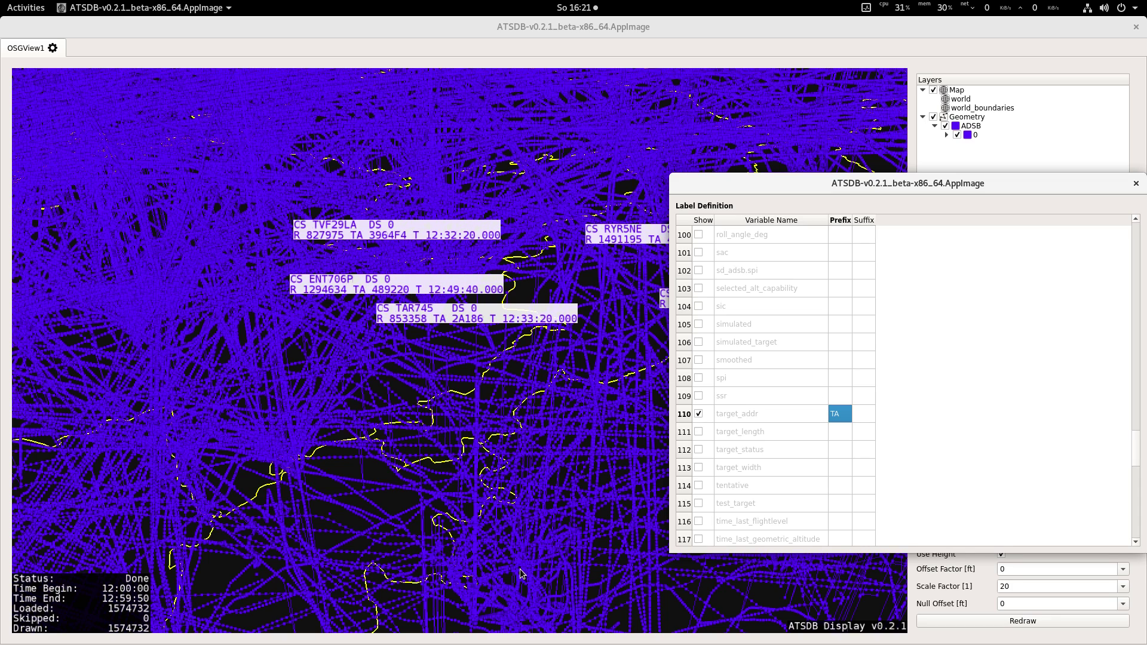
pyautogui.click(1135, 184)
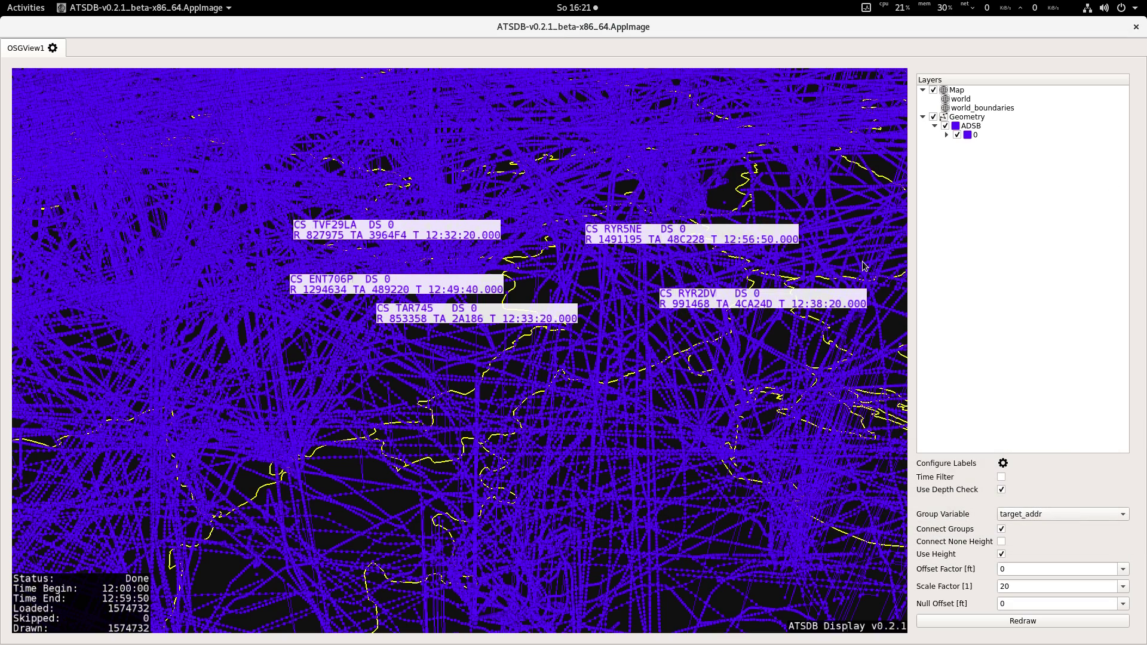
# Restore the map window to its smaller size beside the main window and turn off the depth check
pyautogui.doubleClick(606, 27)
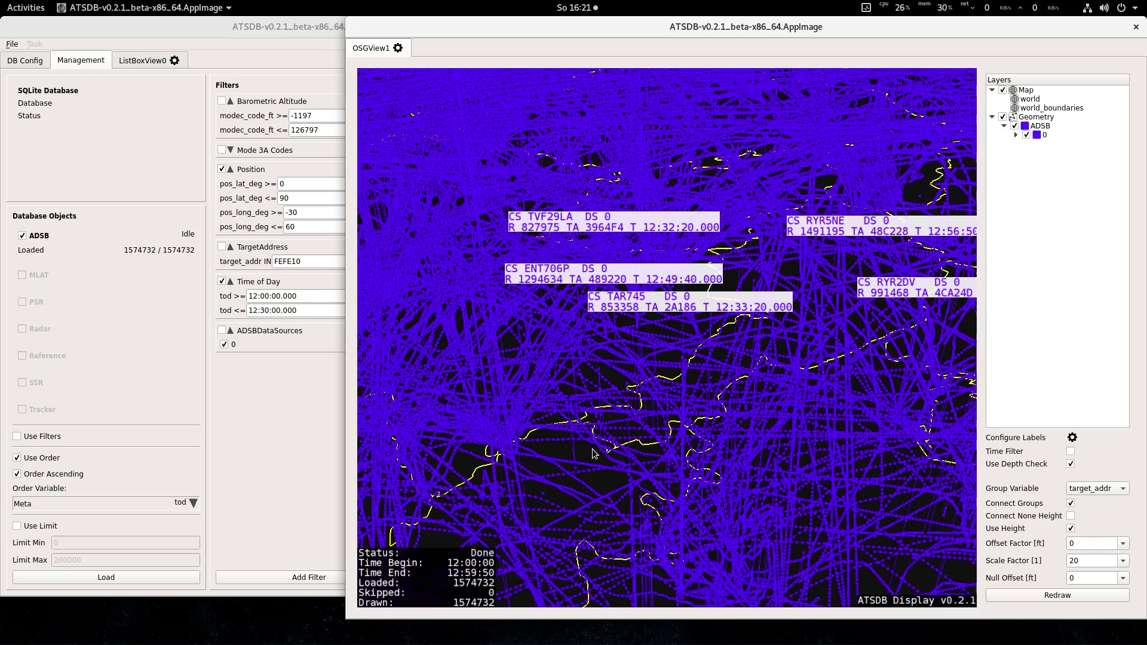
pyautogui.scroll(5, 593, 449)
pyautogui.scroll(-8, 589, 376)
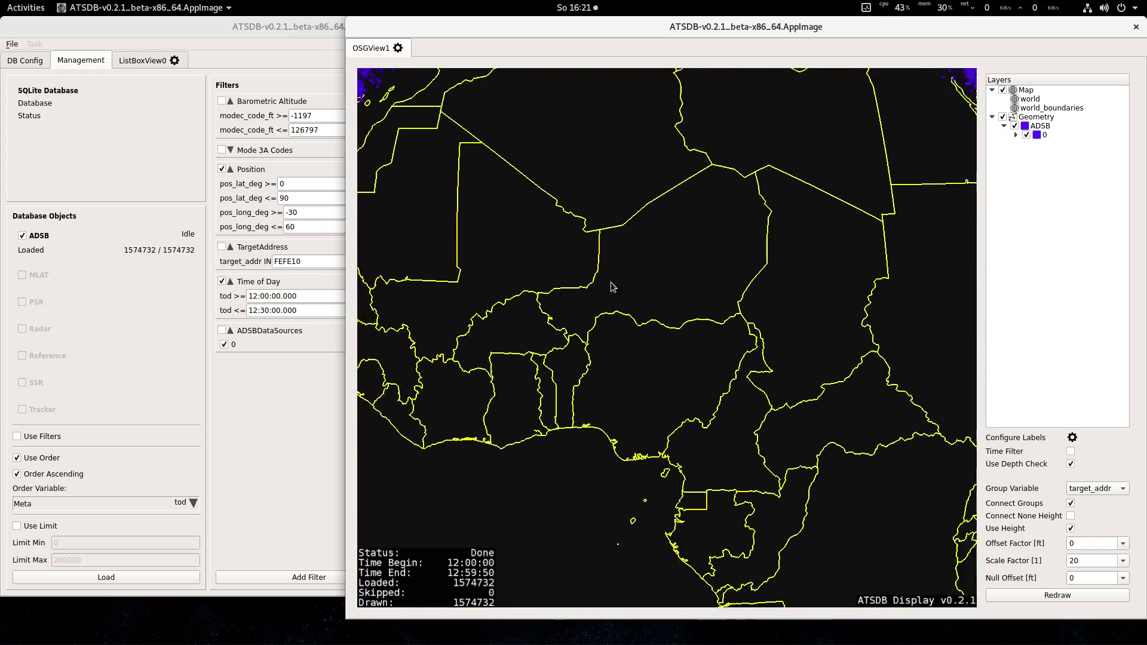
pyautogui.scroll(-3, 663, 355)
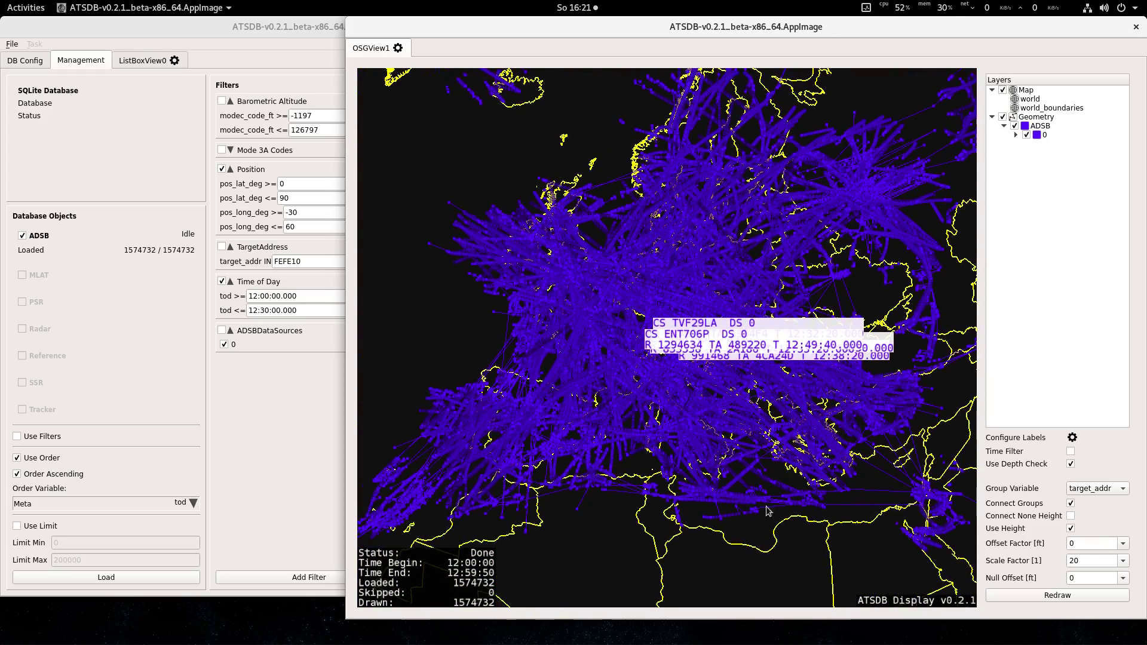
pyautogui.click(1070, 465)
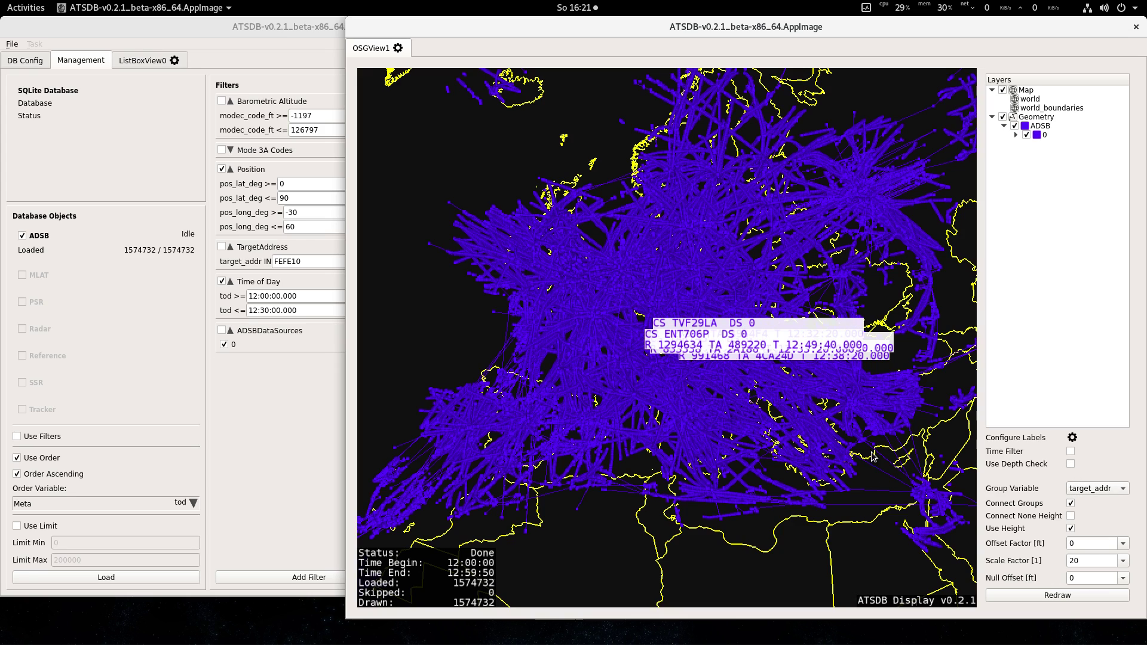
# Clear all labels from the Geometry layer
pyautogui.rightClick(1013, 117)
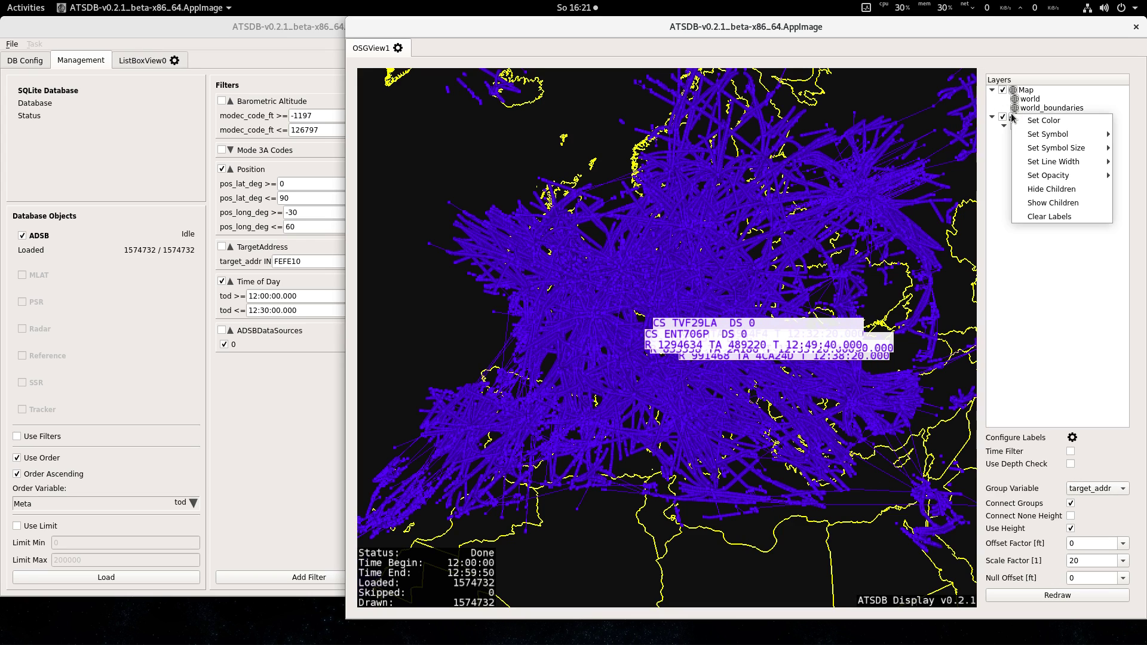
pyautogui.click(1060, 217)
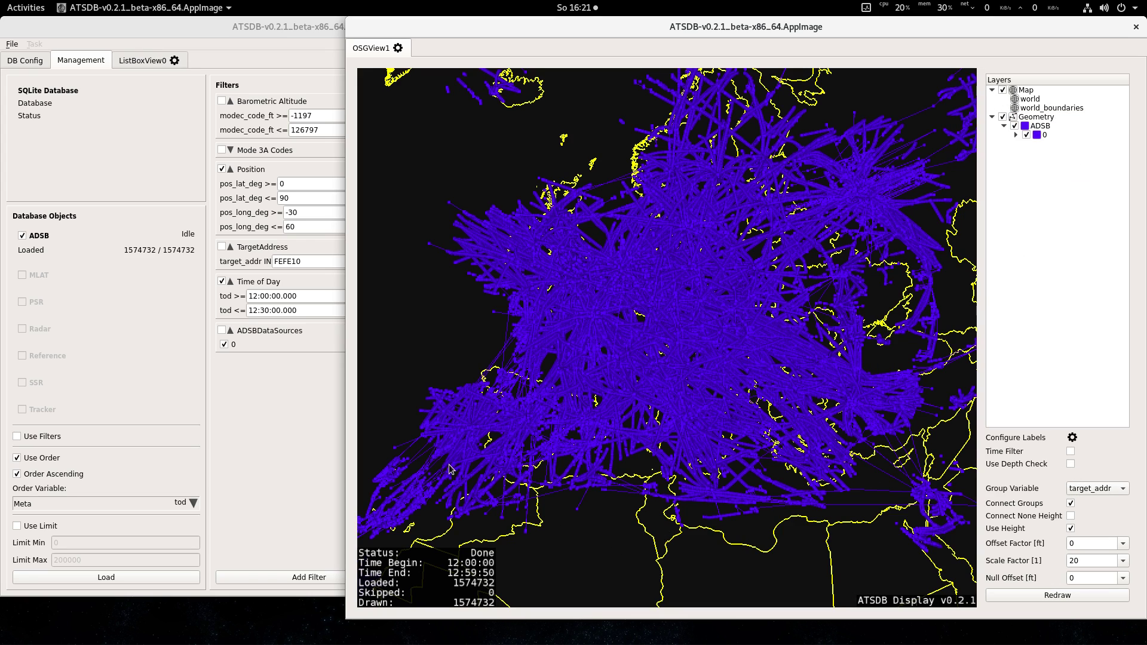
pyautogui.scroll(-5, 472, 458)
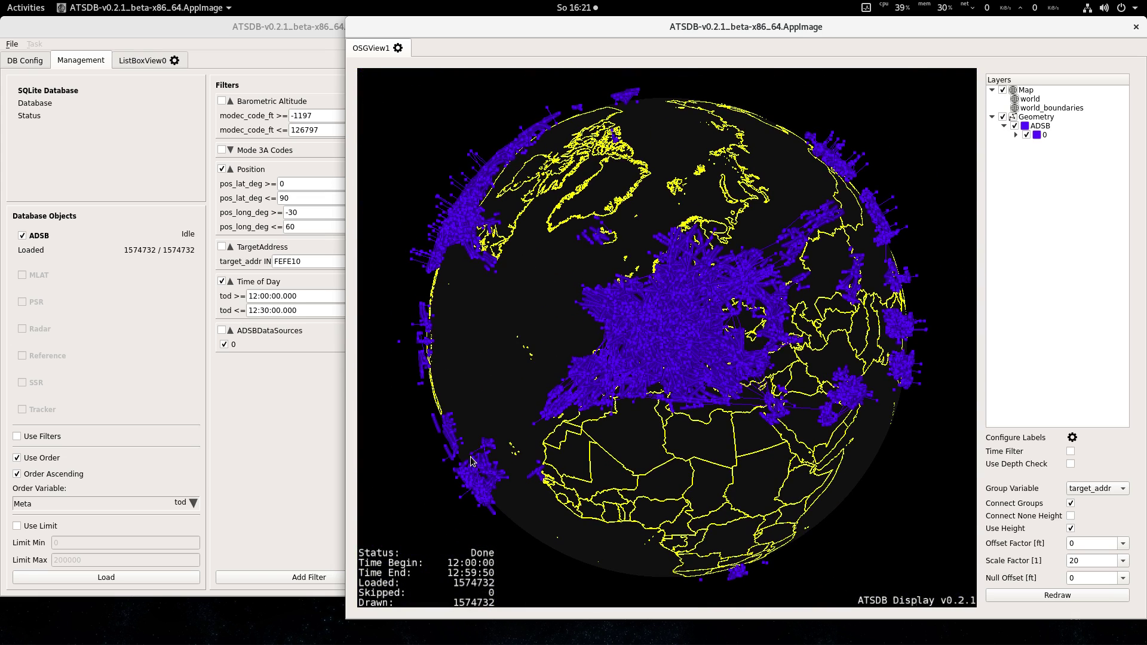
# Enable the use of filters, deactivate the Time of Day filter, and reload the ADSB data restricted by the Position filter
pyautogui.click(238, 409)
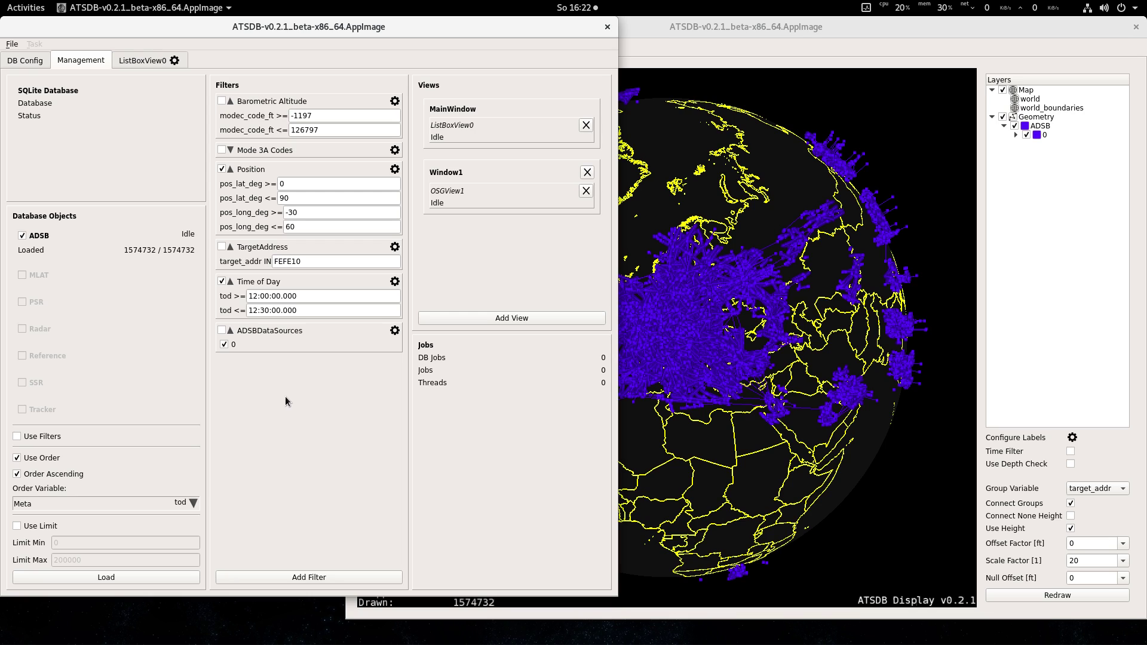
pyautogui.click(230, 331)
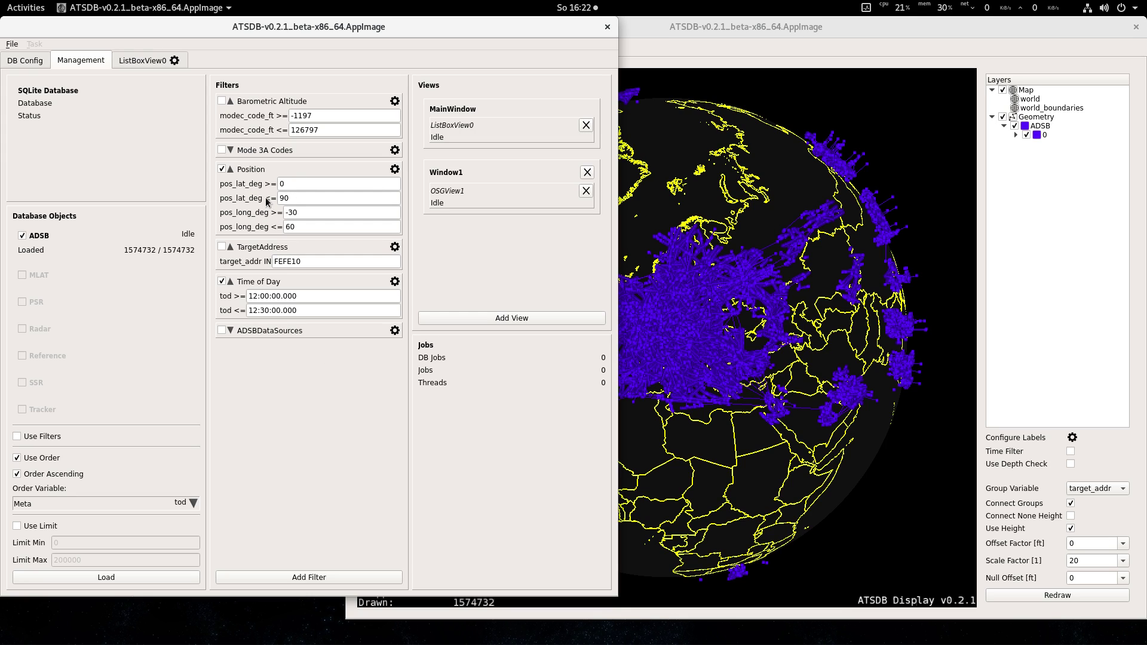
pyautogui.click(223, 282)
pyautogui.click(127, 574)
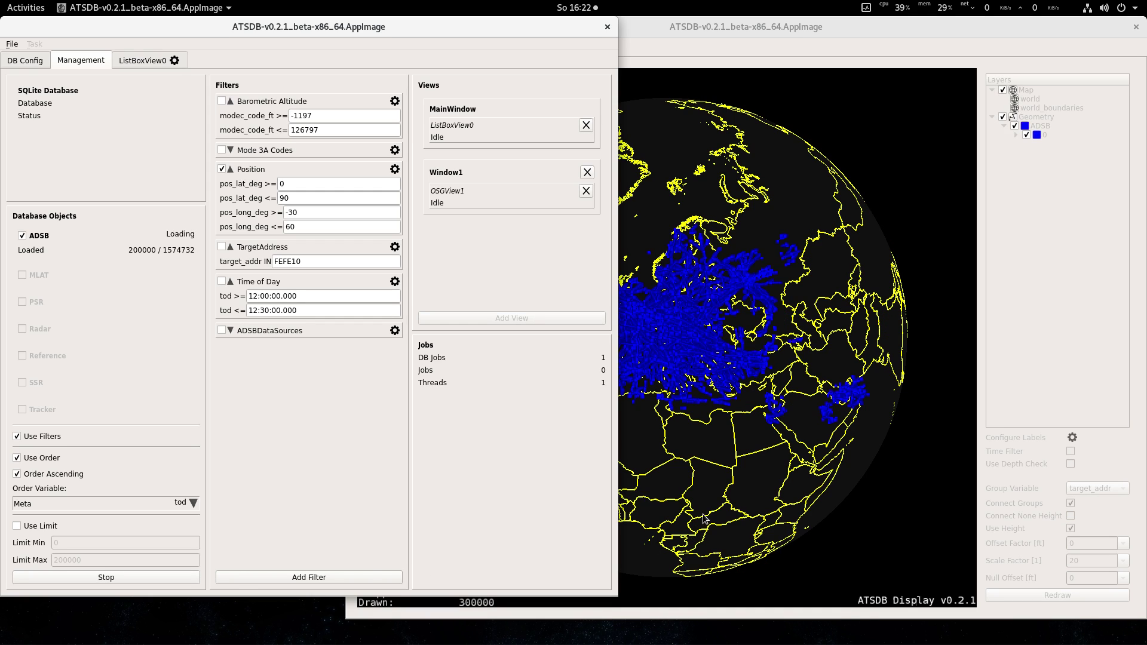
pyautogui.click(699, 489)
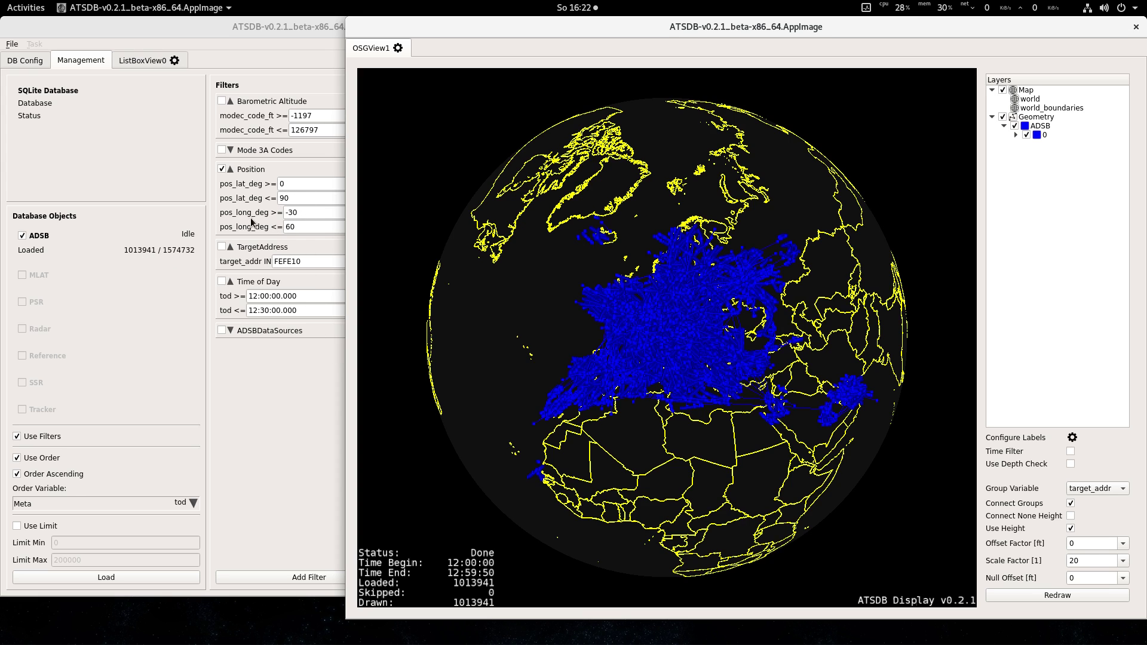
pyautogui.scroll(3, 706, 341)
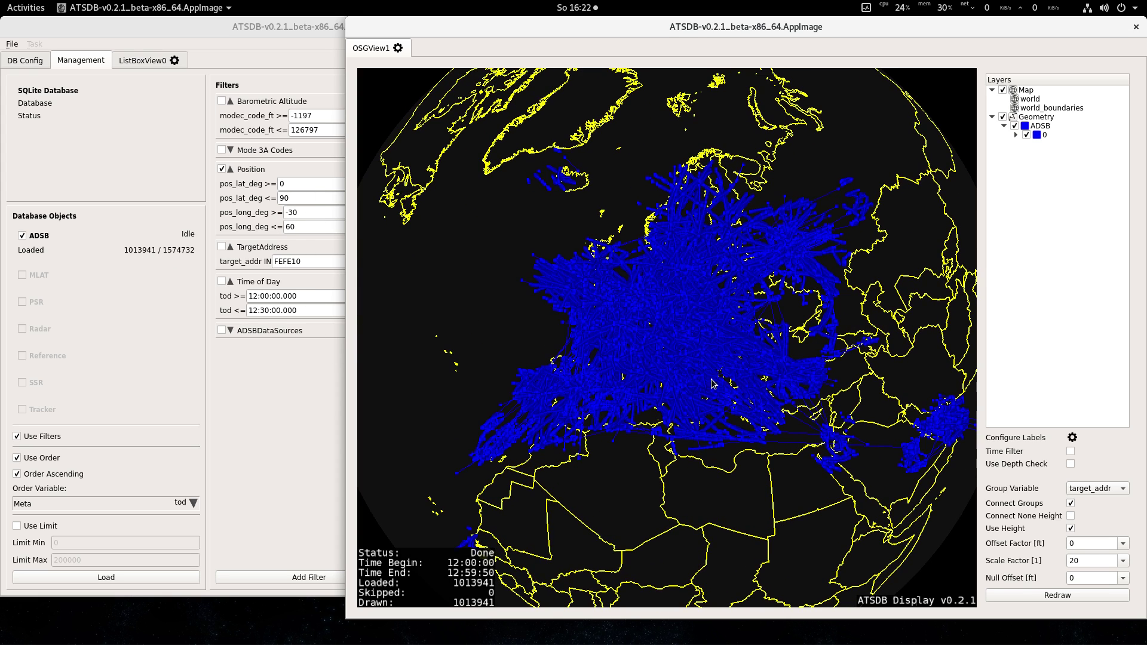
pyautogui.moveTo(693, 451); pyautogui.dragTo(621, 206)
pyautogui.scroll(-5, 640, 347)
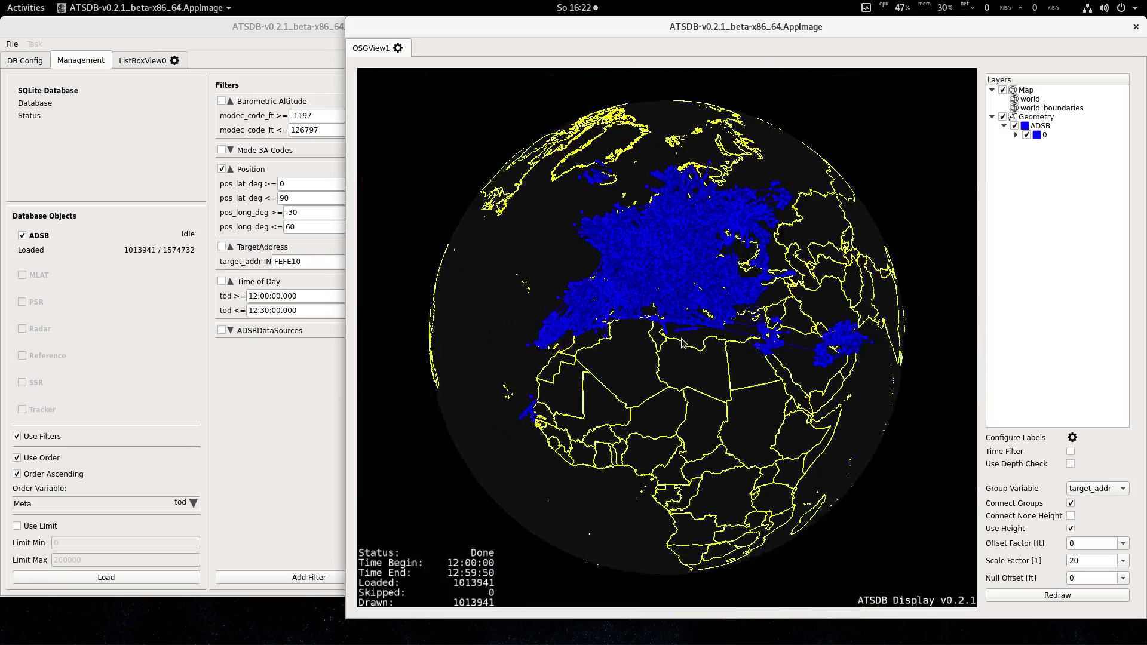
pyautogui.scroll(6, 640, 347)
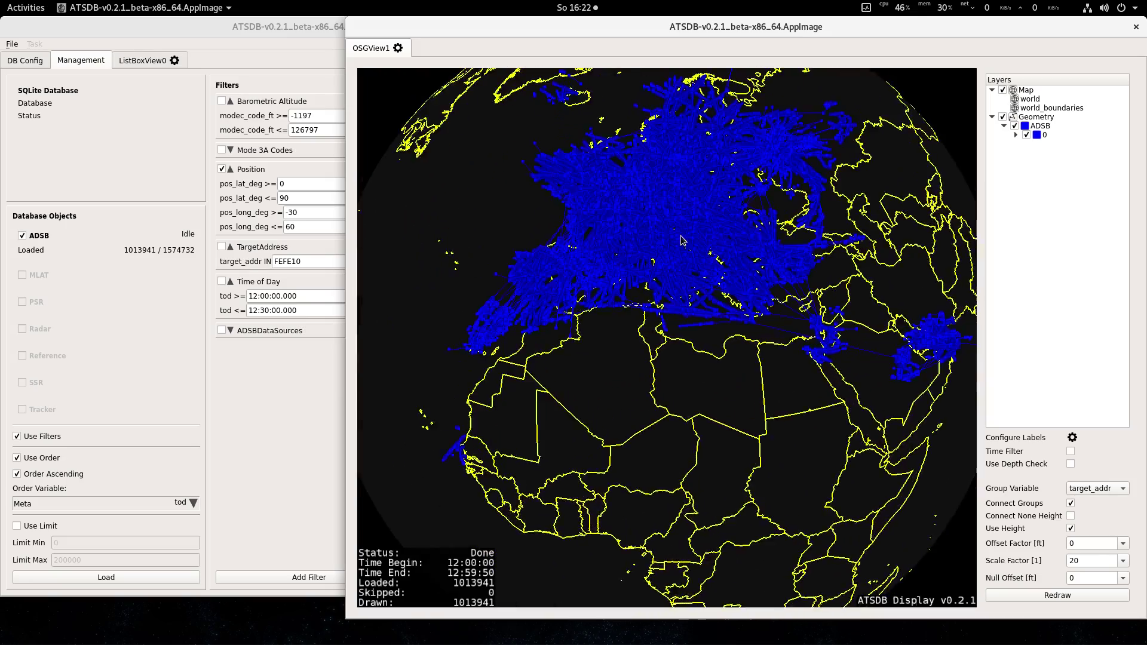
pyautogui.scroll(3, 674, 272)
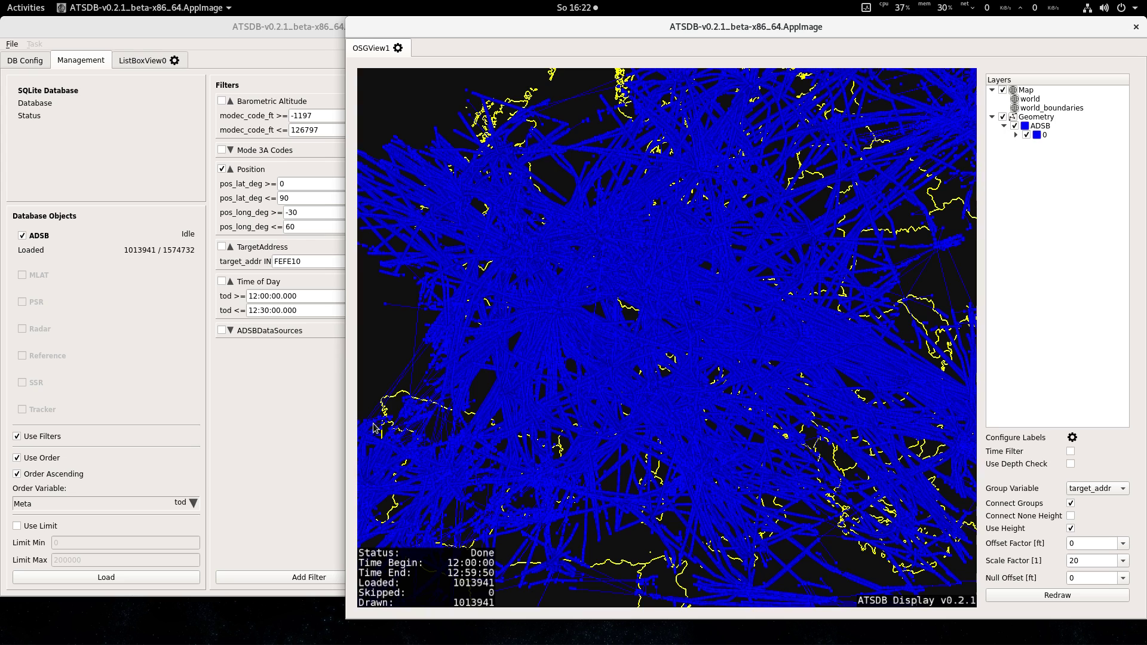
# Reactivate the Time of Day filter for 12:00:00.000 to 12:30:00.000 and reload the ADSB data onto the map
pyautogui.click(312, 437)
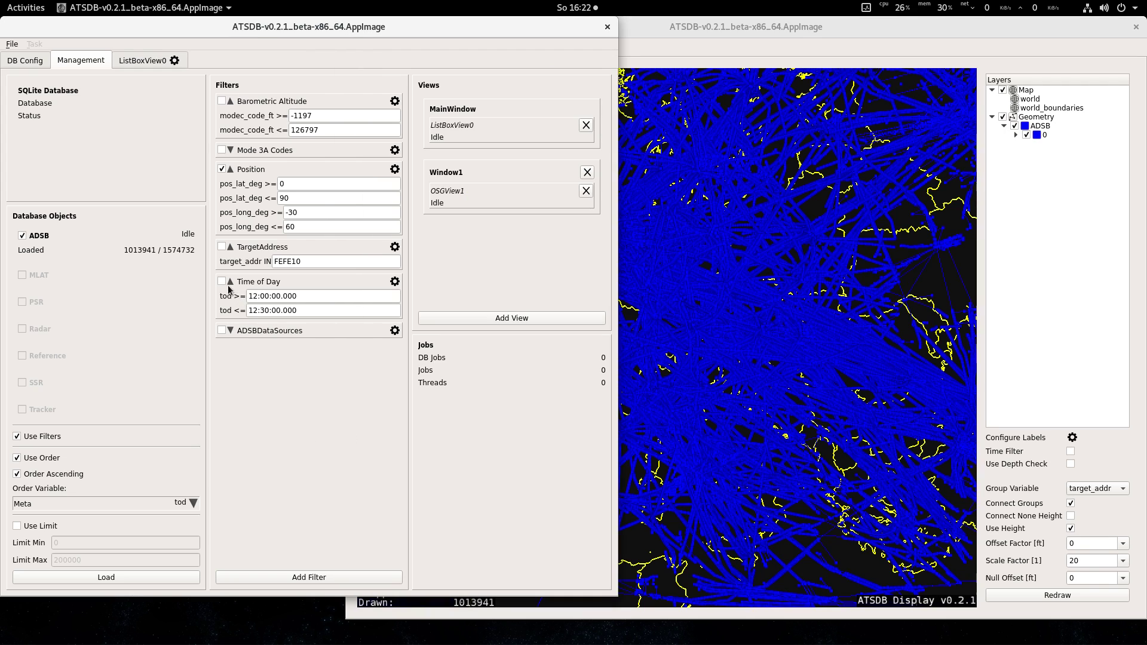
pyautogui.click(222, 282)
pyautogui.click(706, 446)
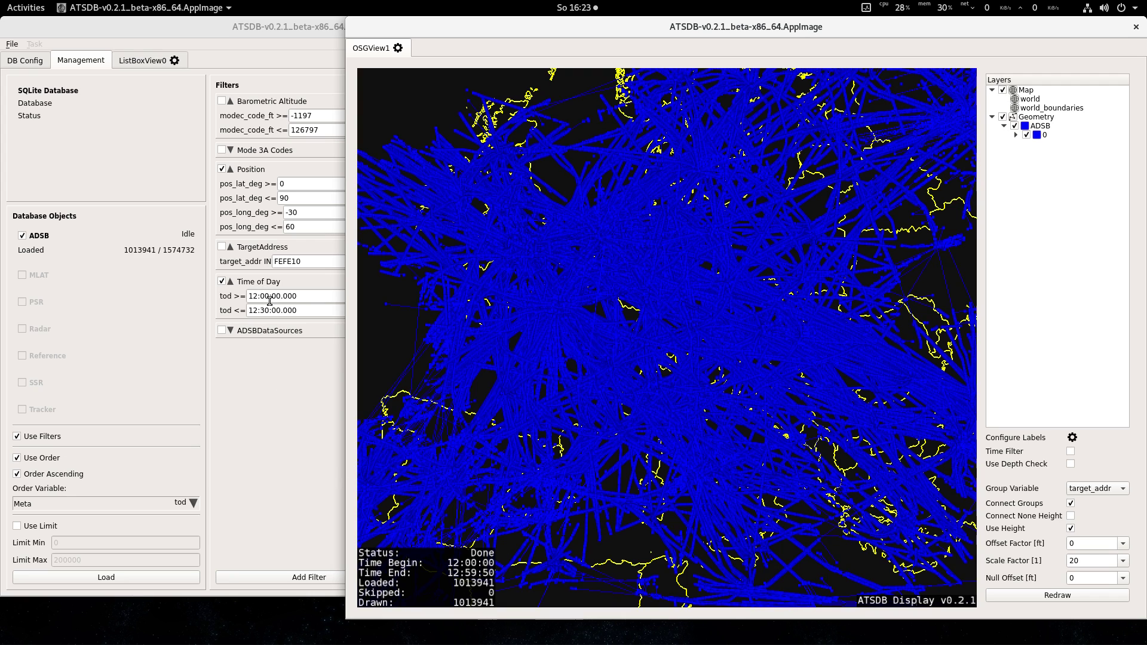
pyautogui.click(161, 578)
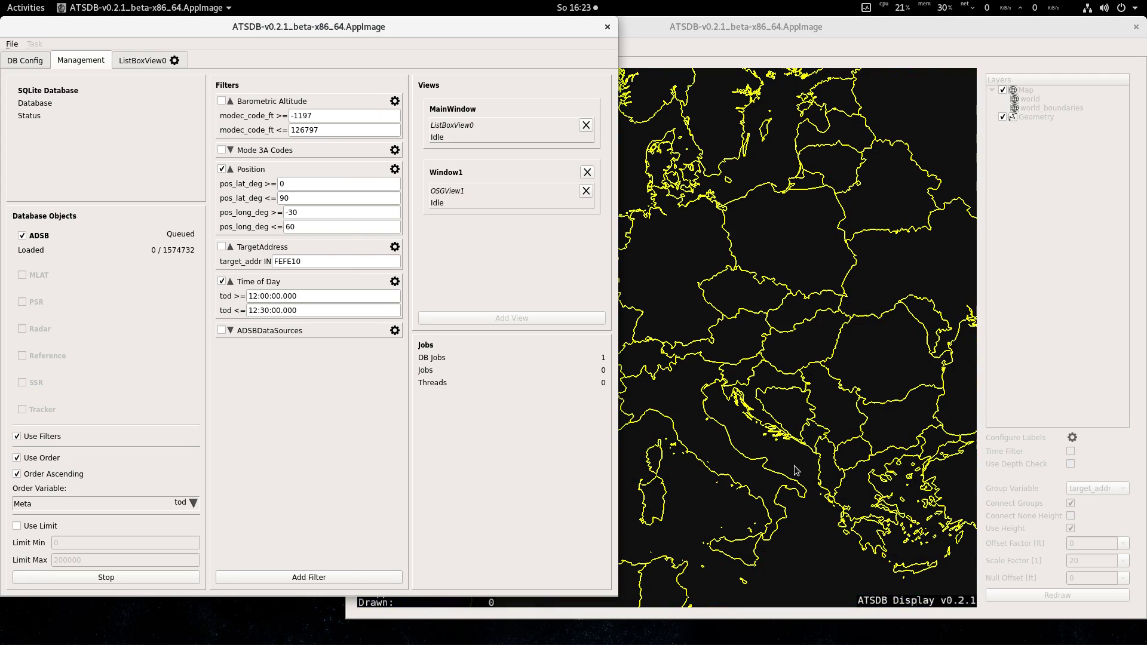
pyautogui.click(769, 489)
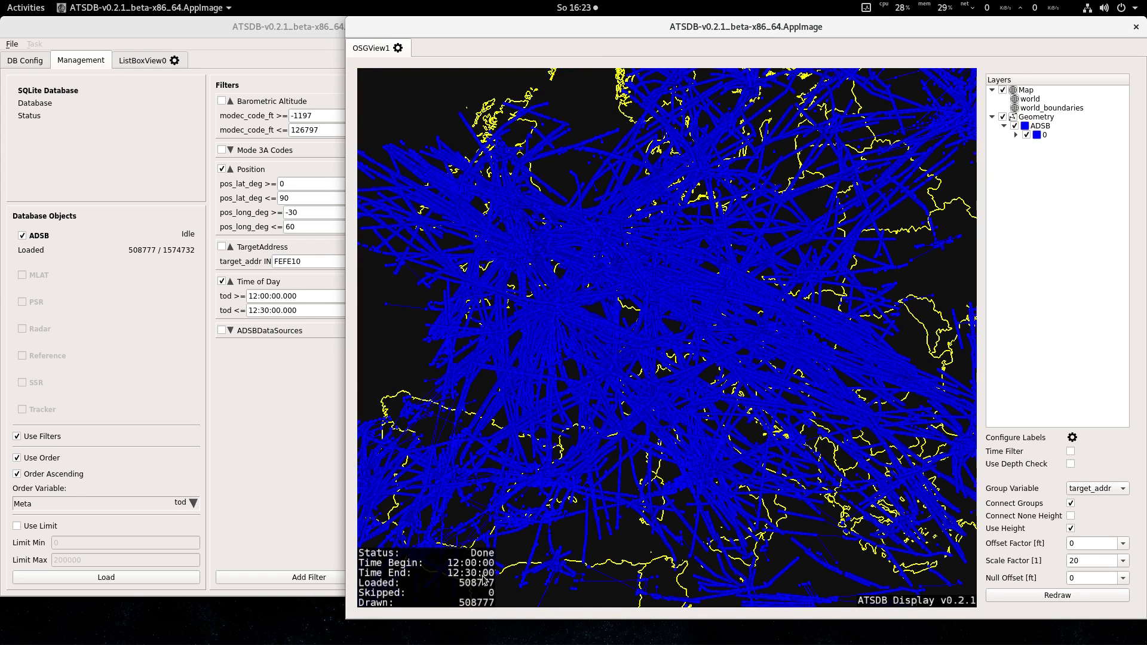
pyautogui.scroll(1, 629, 377)
pyautogui.scroll(-3, 629, 377)
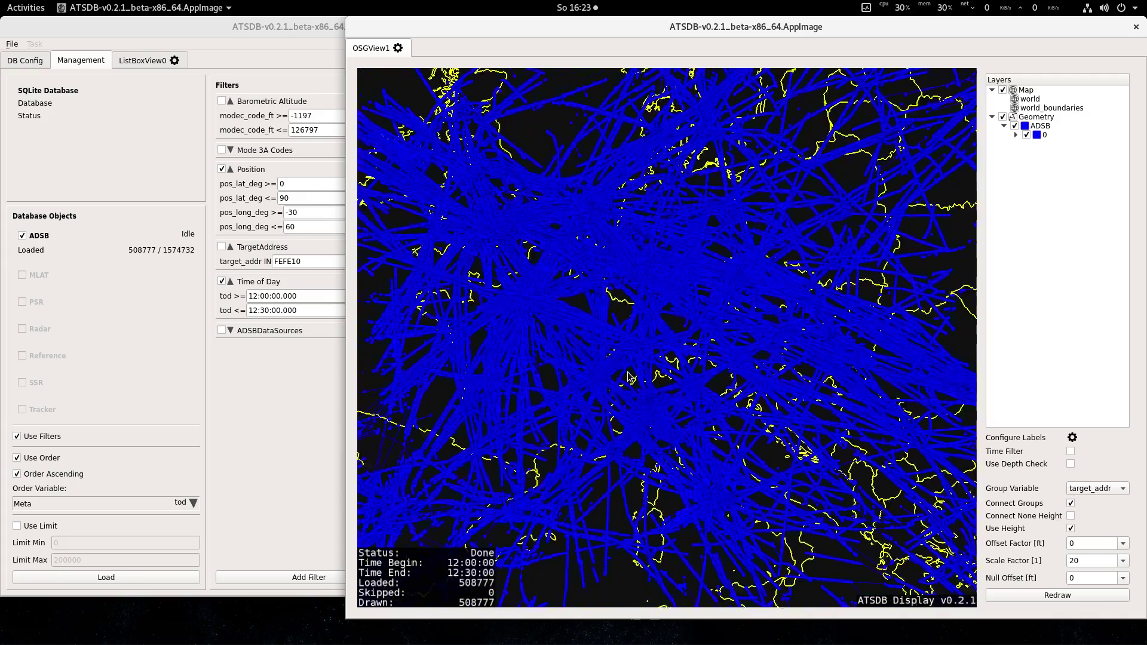
pyautogui.scroll(2, 649, 397)
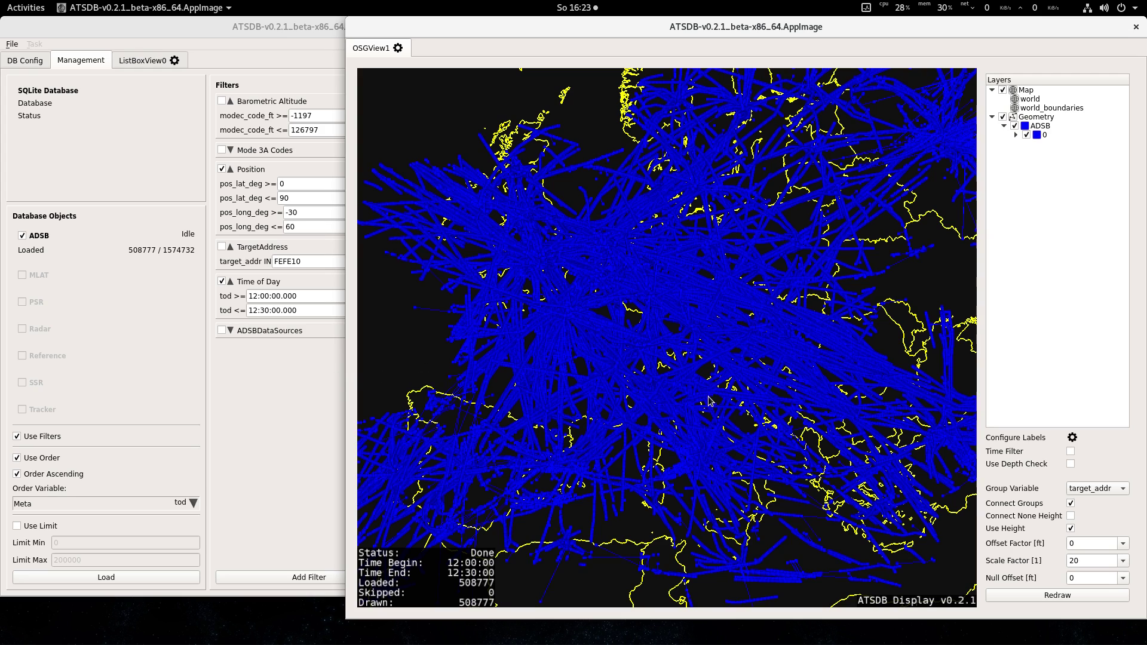
# Deactivate the Time of Day filter and activate the Barometric Altitude filter, viewing the track heights from the side
pyautogui.click(284, 438)
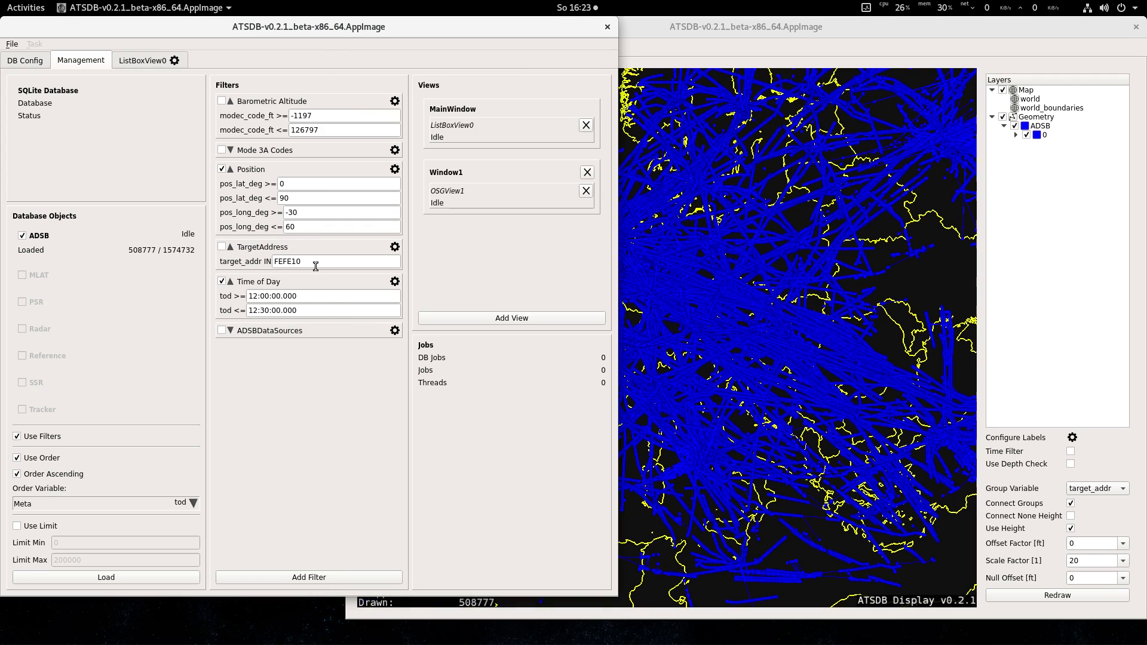
pyautogui.click(669, 400)
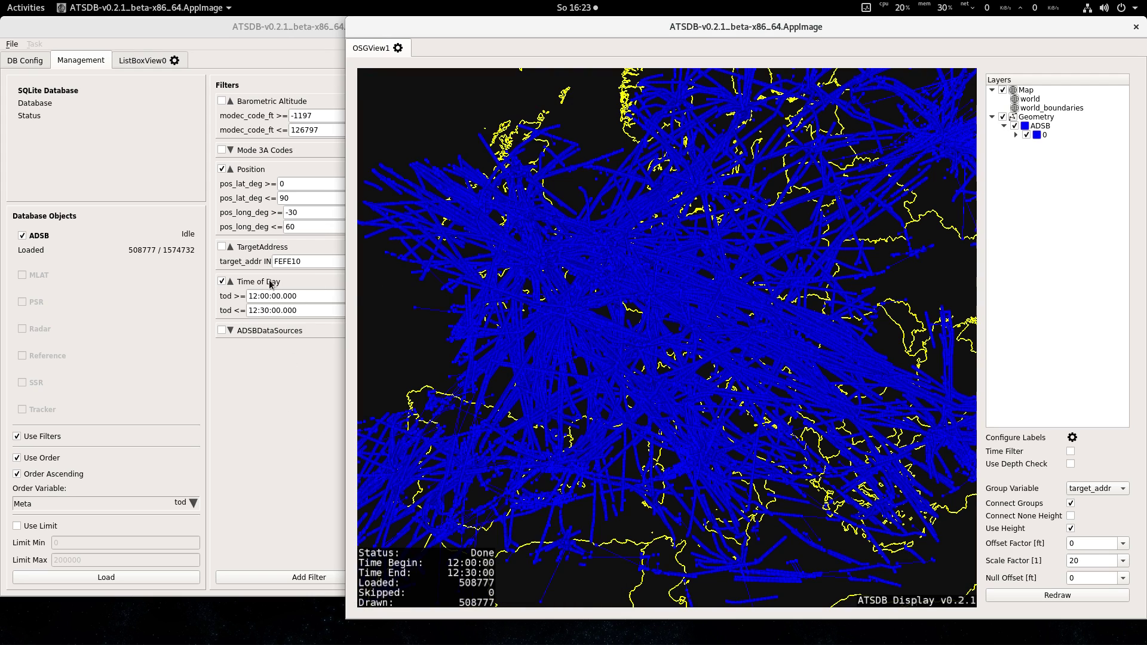
pyautogui.click(222, 283)
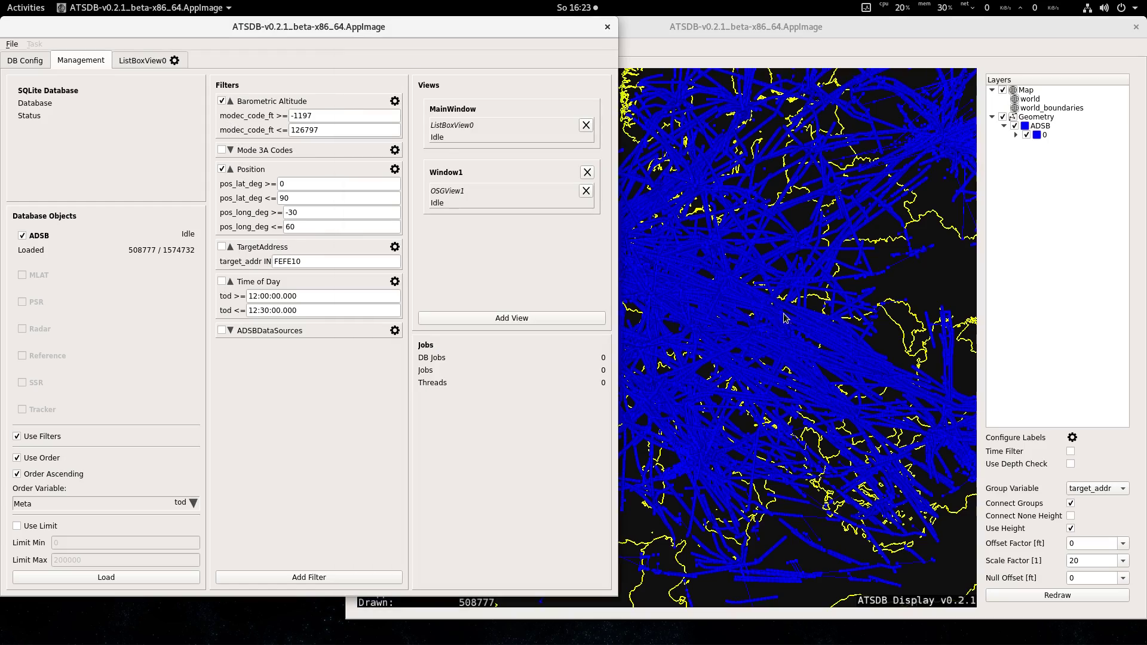
pyautogui.moveTo(711, 497); pyautogui.dragTo(715, 172)
pyautogui.scroll(5, 696, 323)
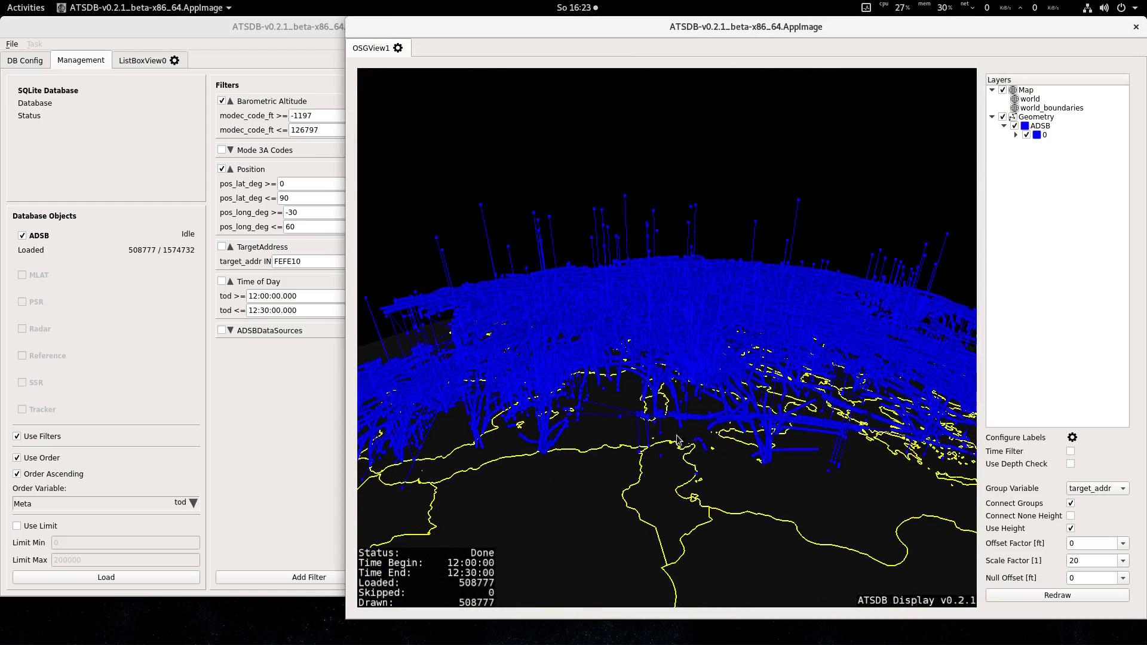
pyautogui.scroll(3, 696, 323)
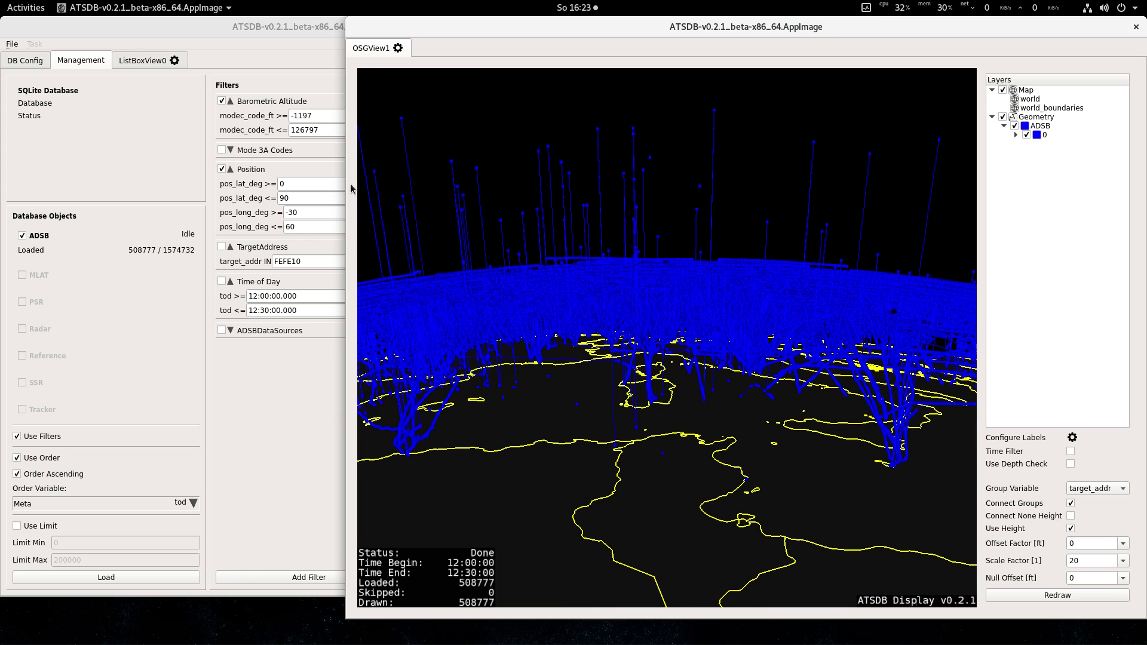
# Limit the Barometric Altitude filter to modec_code_ft from 0 to 10000 and reload the ADSB data onto the map
pyautogui.click(302, 115)
pyautogui.hotkey('ctrl', 'a')
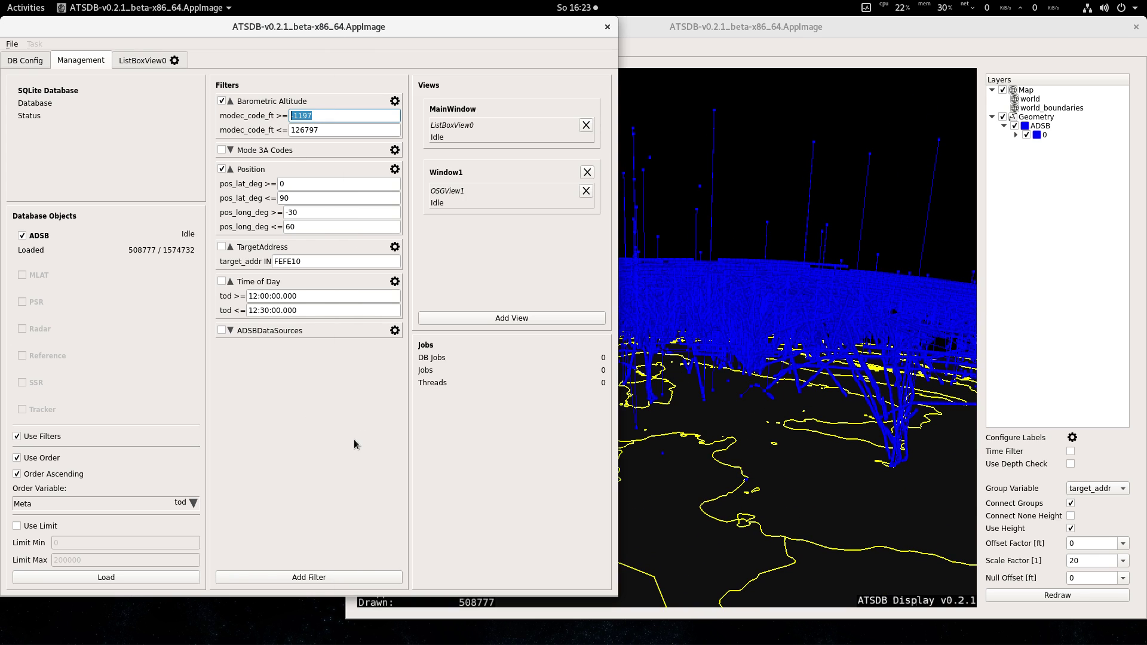
pyautogui.write('0')
pyautogui.press('Tab')
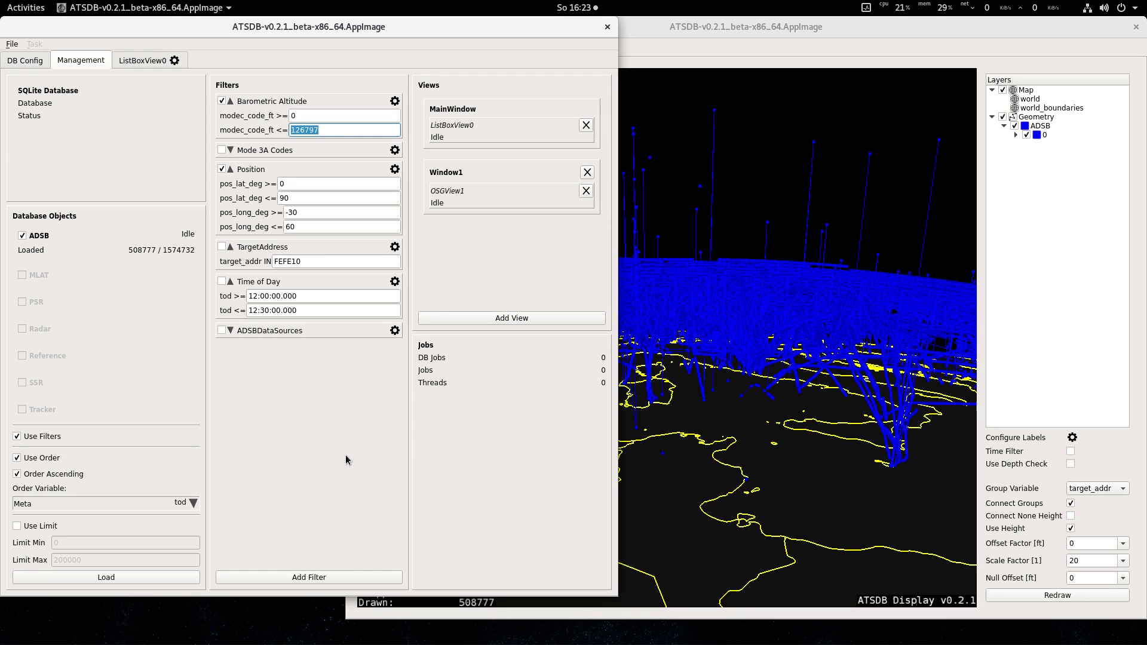
pyautogui.write('10000')
pyautogui.click(138, 576)
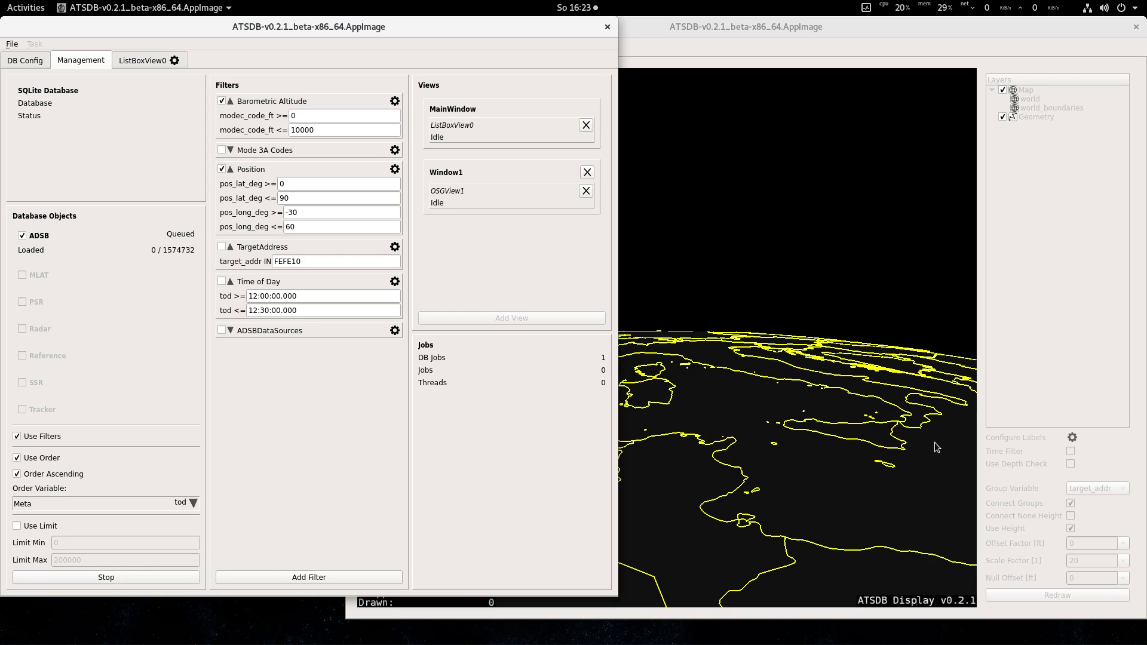
pyautogui.click(766, 487)
pyautogui.moveTo(610, 277); pyautogui.dragTo(635, 357)
pyautogui.scroll(8, 653, 326)
pyautogui.scroll(-10, 633, 354)
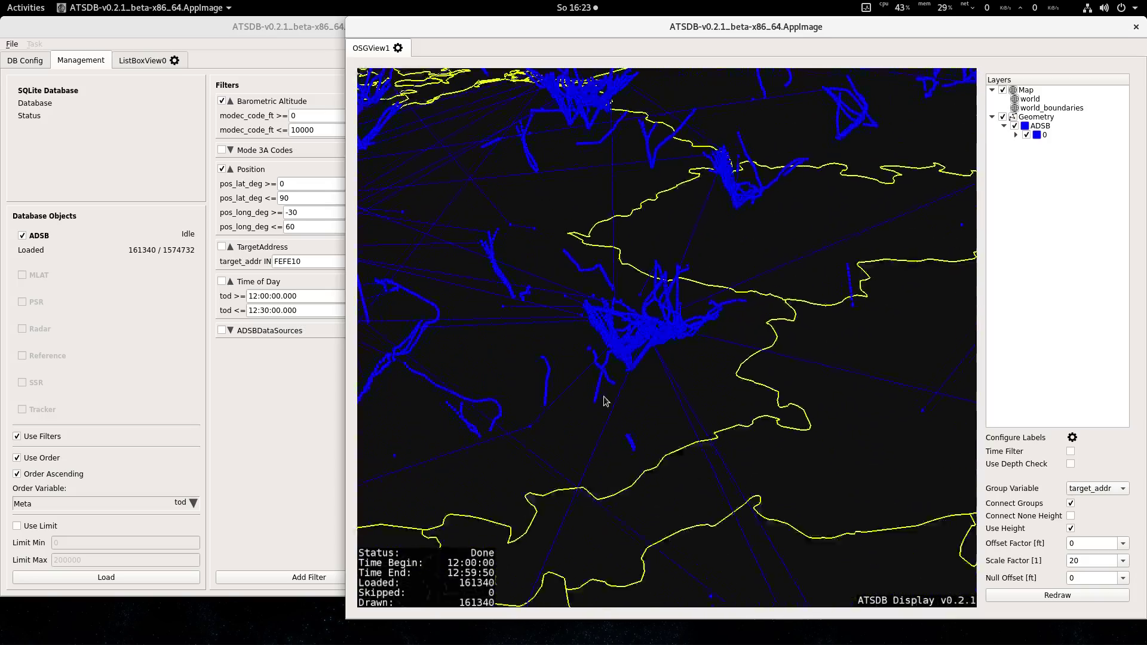
# Label a target on the outermost track beside the dense low-altitude track cluster to read its target address
pyautogui.scroll(-1, 651, 410)
pyautogui.moveTo(547, 366); pyautogui.dragTo(782, 288)
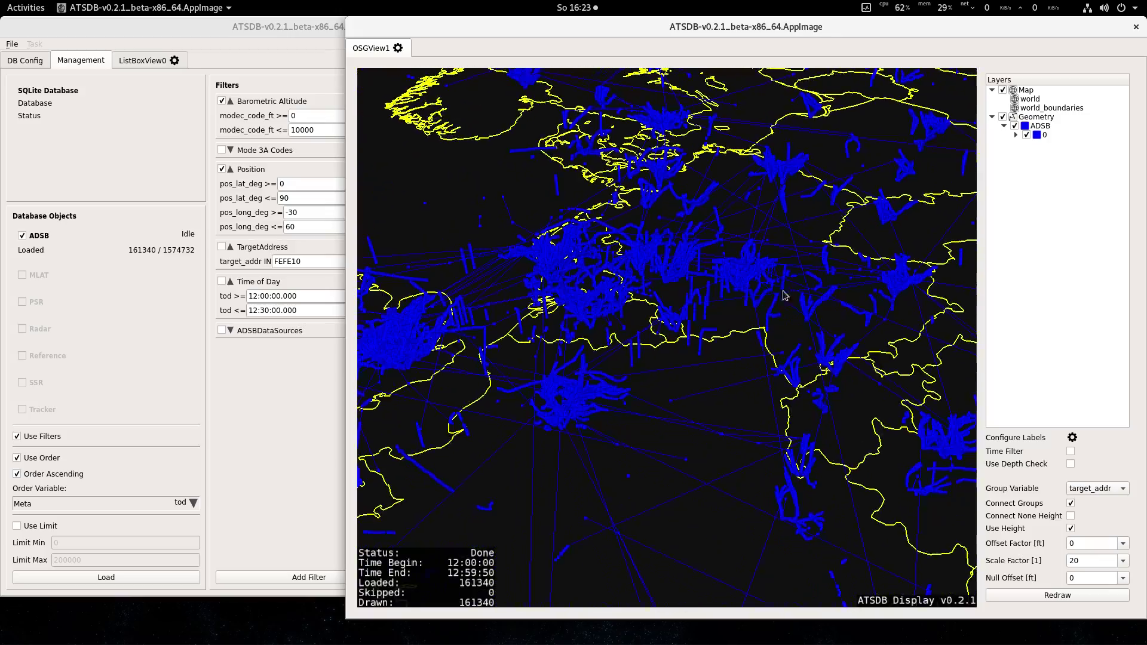
pyautogui.moveTo(666, 327); pyautogui.dragTo(581, 476)
pyautogui.scroll(5, 726, 275)
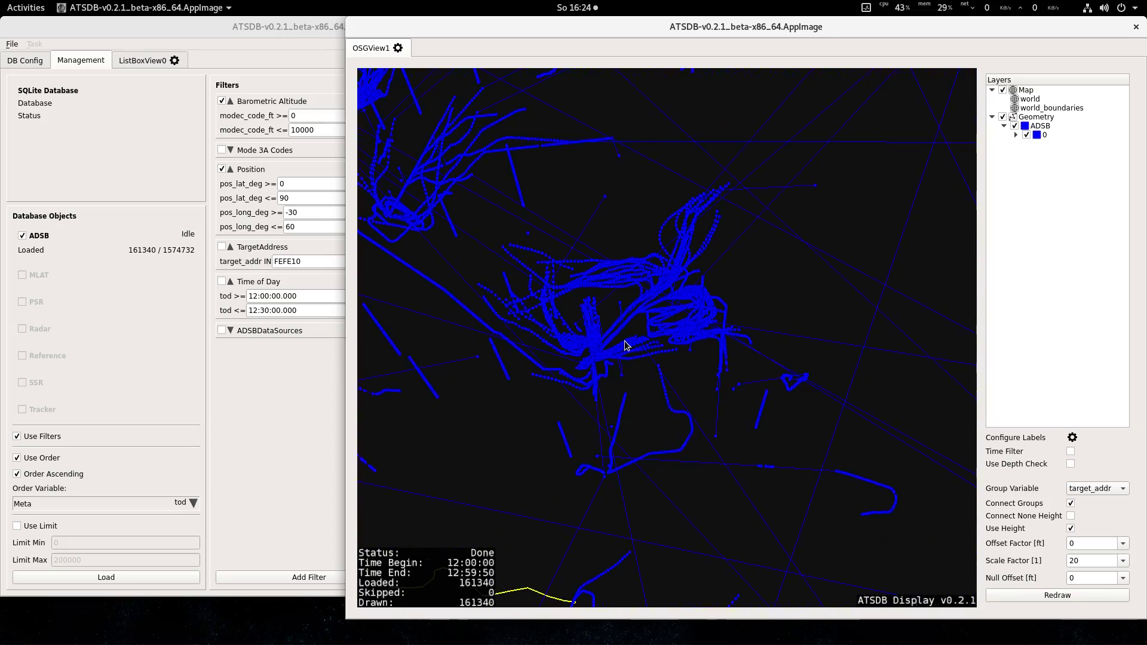
pyautogui.scroll(3, 637, 295)
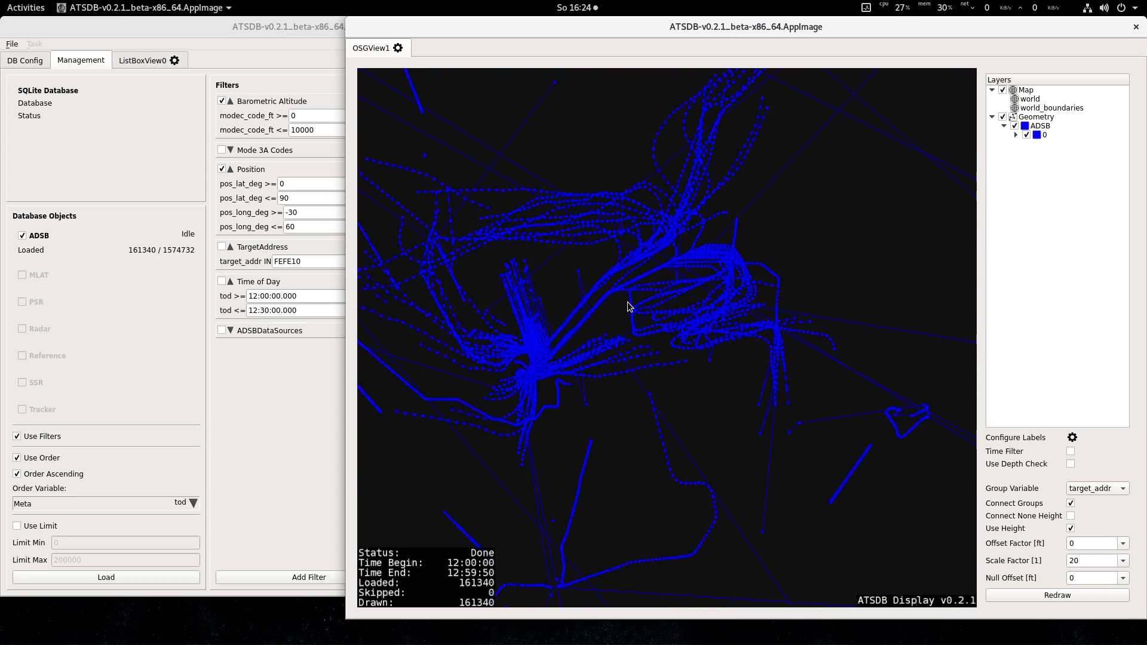
pyautogui.scroll(3, 660, 307)
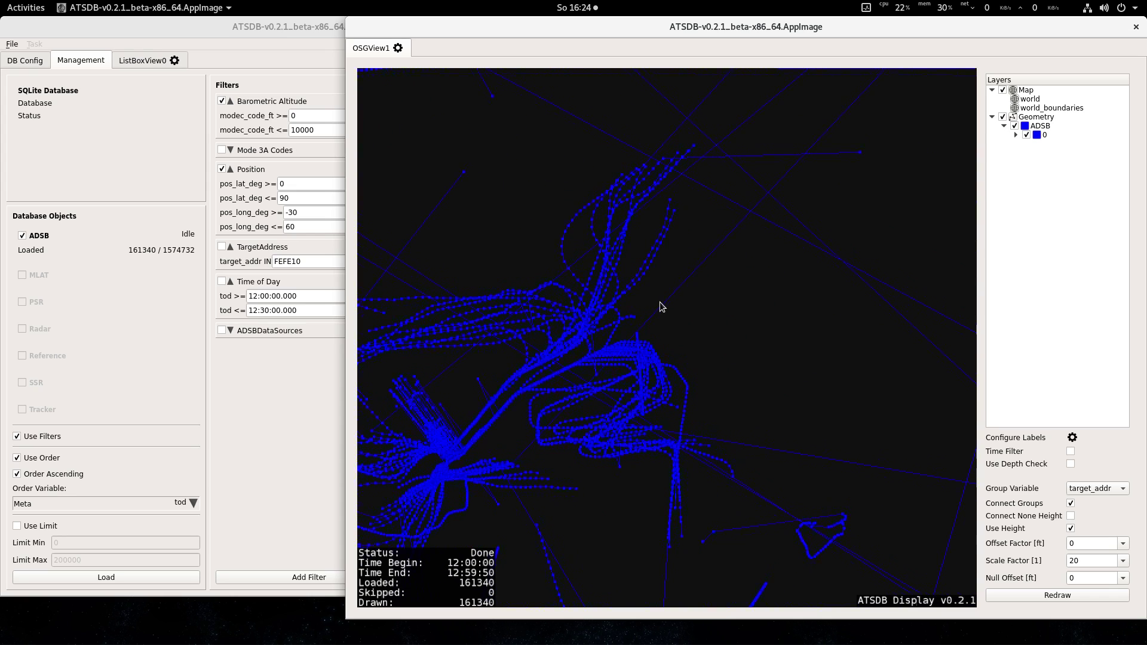
pyautogui.click(641, 276)
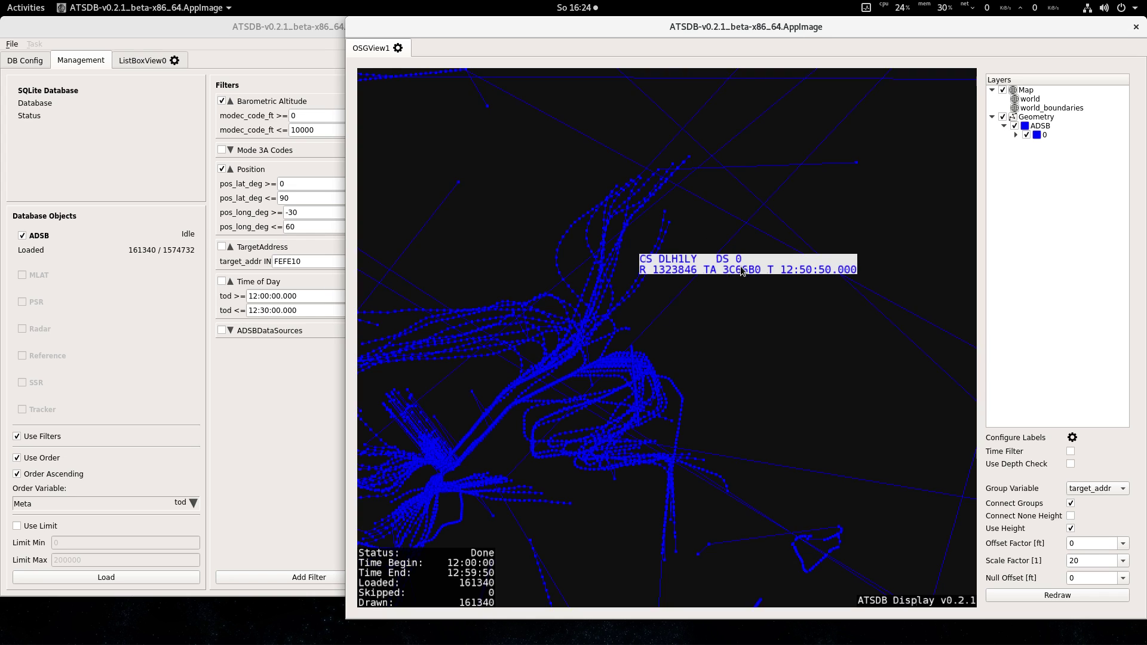
# Deactivate the Barometric Altitude and Position filters and activate the TargetAddress filter with target_addr 3c66b0
pyautogui.click(221, 103)
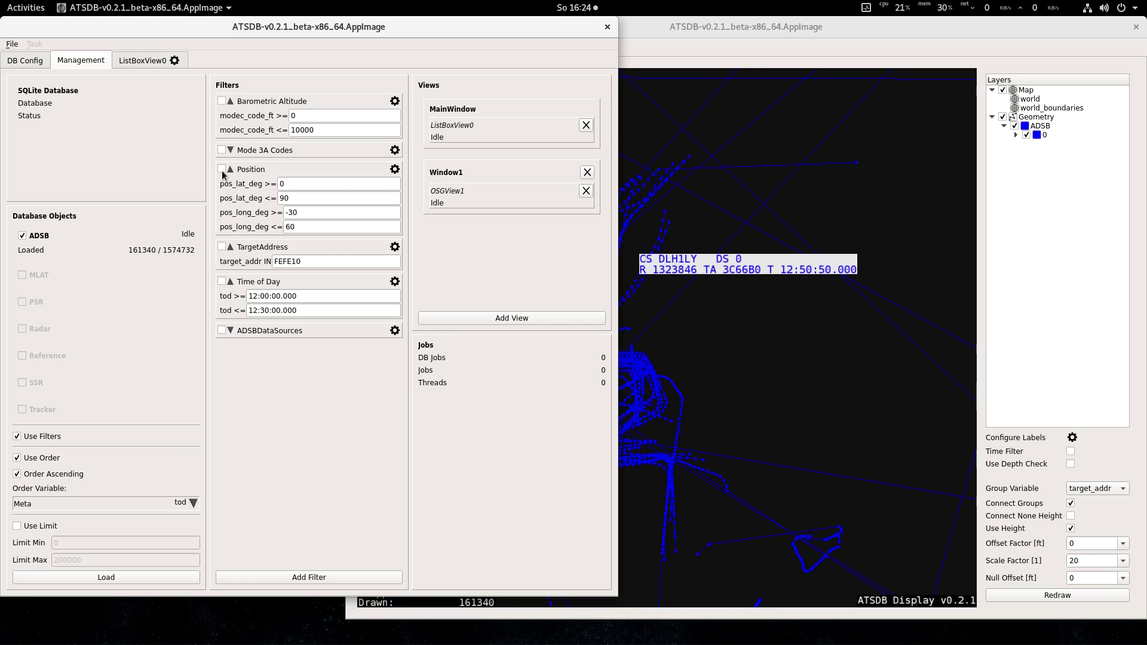
pyautogui.click(222, 247)
pyautogui.moveTo(321, 265); pyautogui.dragTo(263, 267)
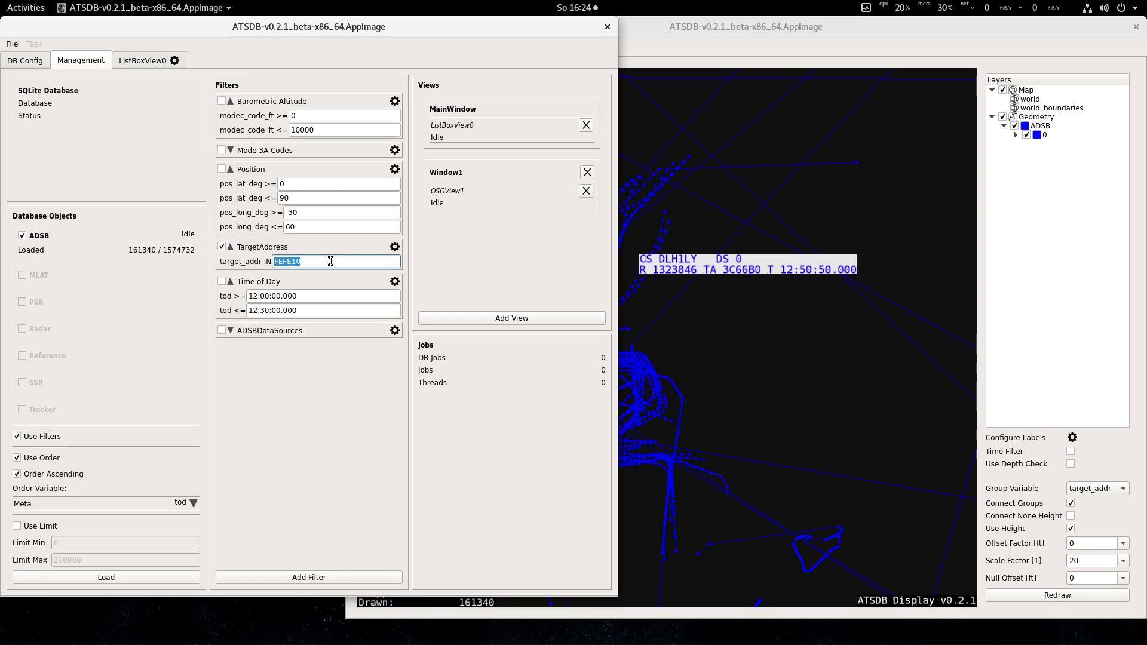
pyautogui.write('3')
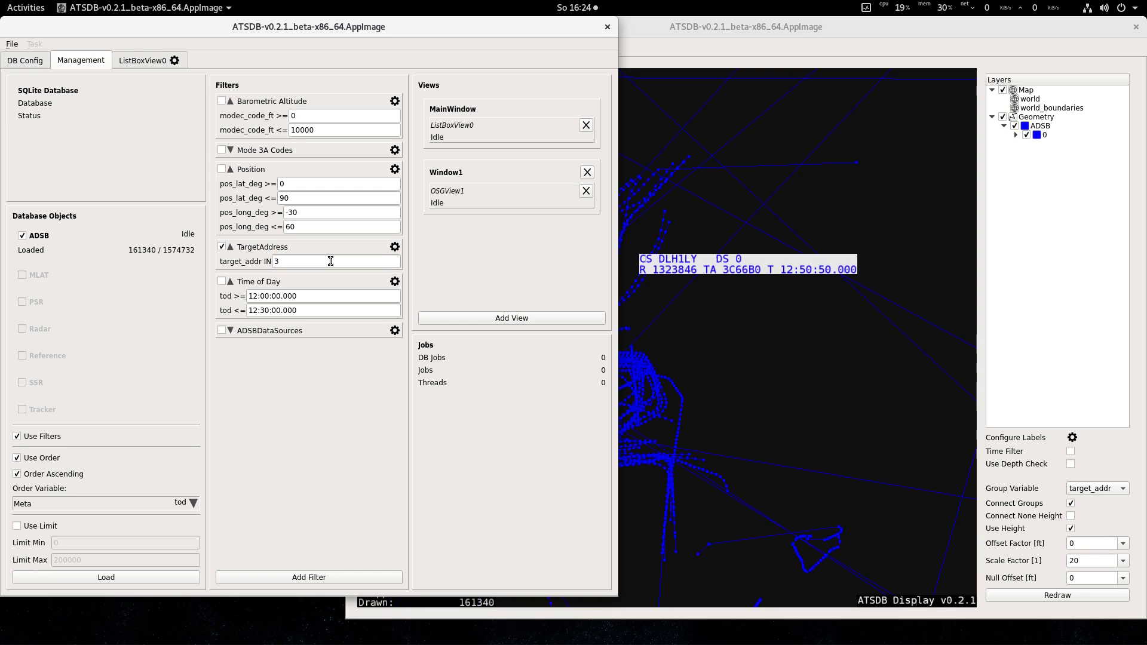
pyautogui.write('c66b0')
# Label further targets on the neighbouring tracks above the first label to find a second target address
pyautogui.click(685, 213)
pyautogui.click(665, 222)
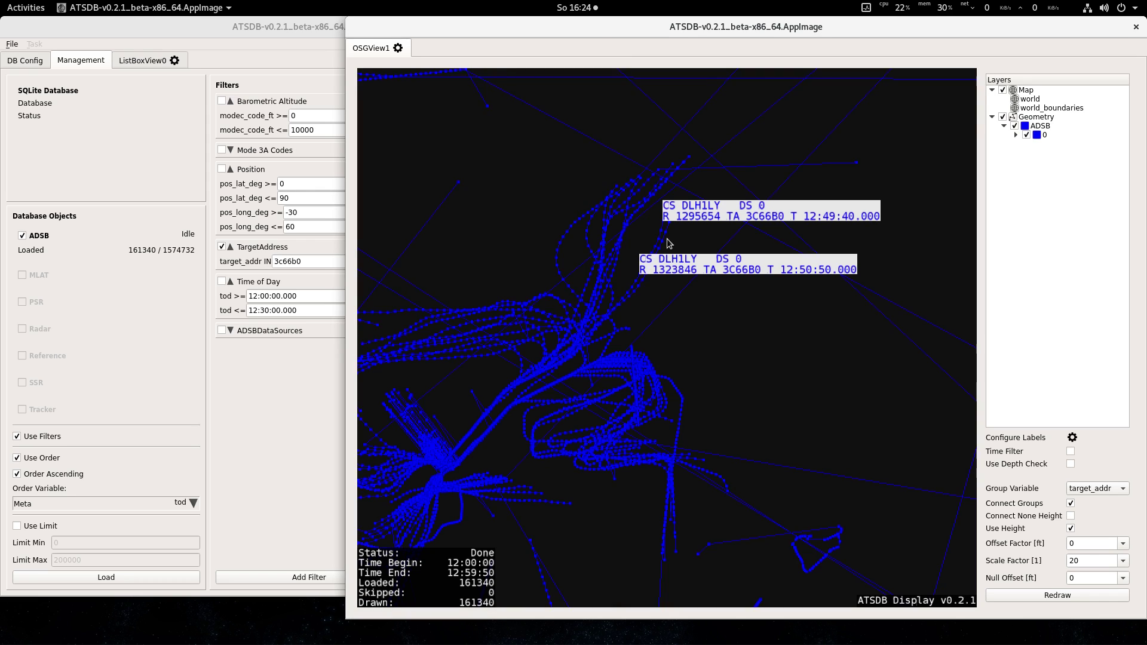
pyautogui.click(667, 244)
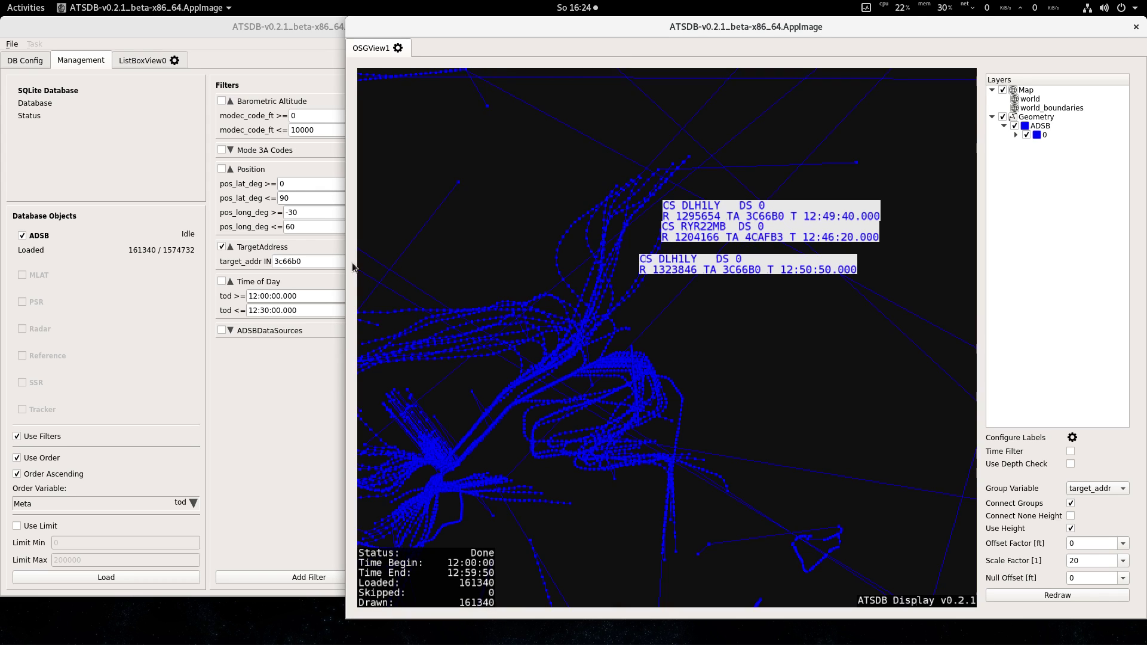
# Extend the TargetAddress filter to 3c66b0,4cafb3 and reload the ADSB data onto the map
pyautogui.click(315, 261)
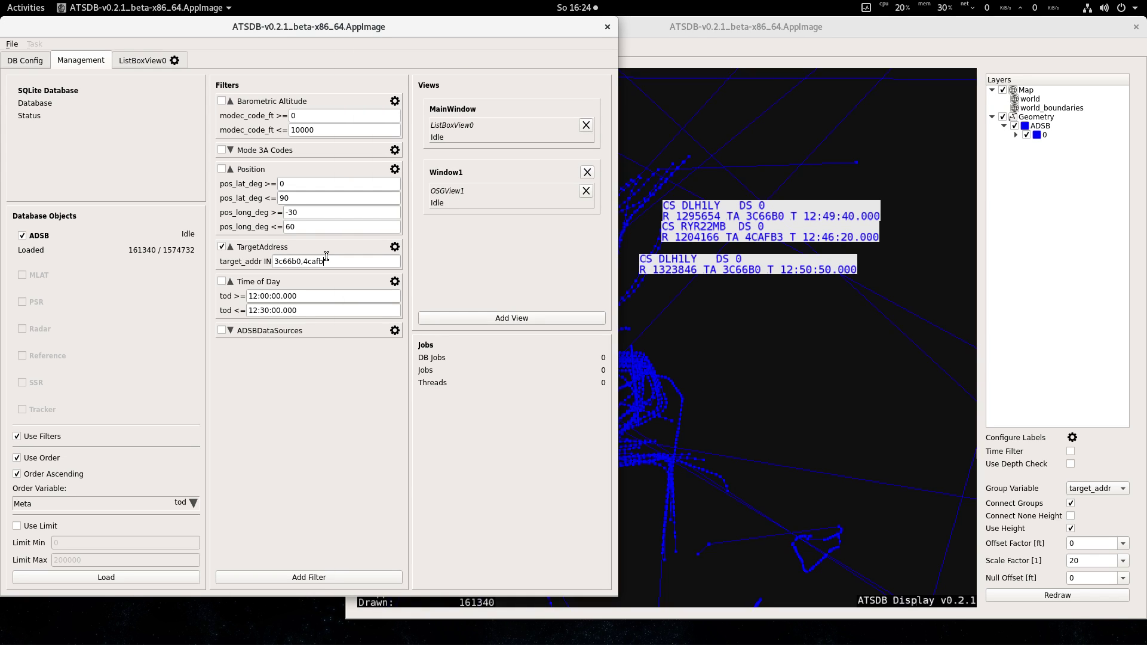
pyautogui.write('3')
pyautogui.click(138, 578)
pyautogui.click(772, 423)
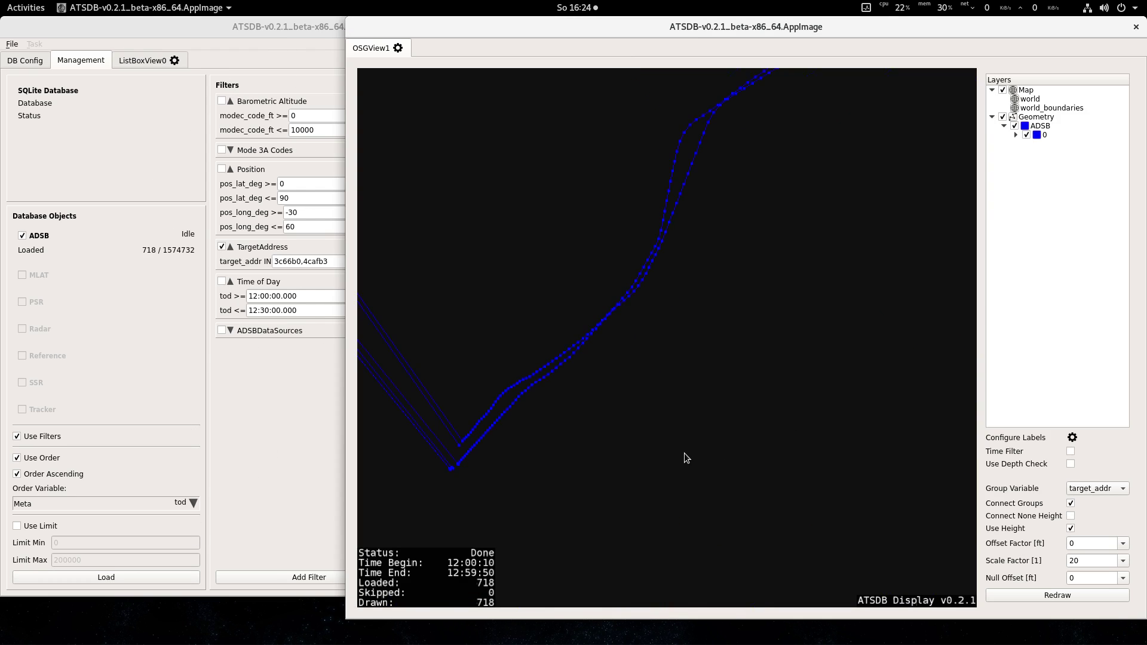
# Colour the group of one of the two loaded tracks orange and compare both tracks in a tilted view
pyautogui.moveTo(784, 495); pyautogui.dragTo(601, 439)
pyautogui.rightClick(619, 417)
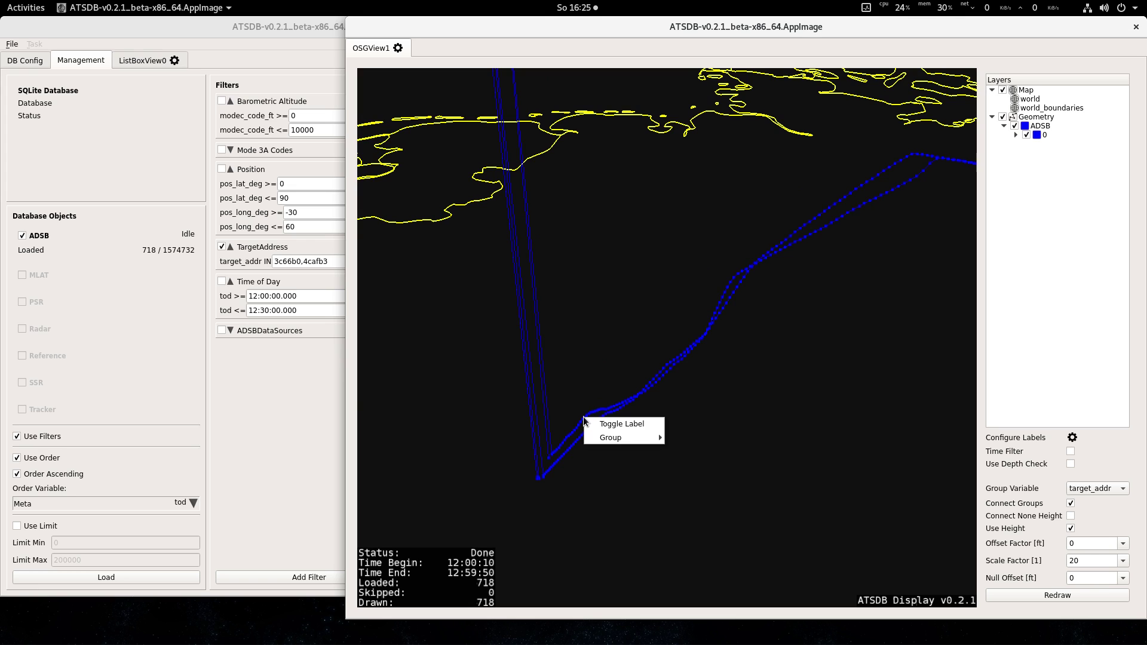
pyautogui.moveTo(654, 437)
pyautogui.click(693, 437)
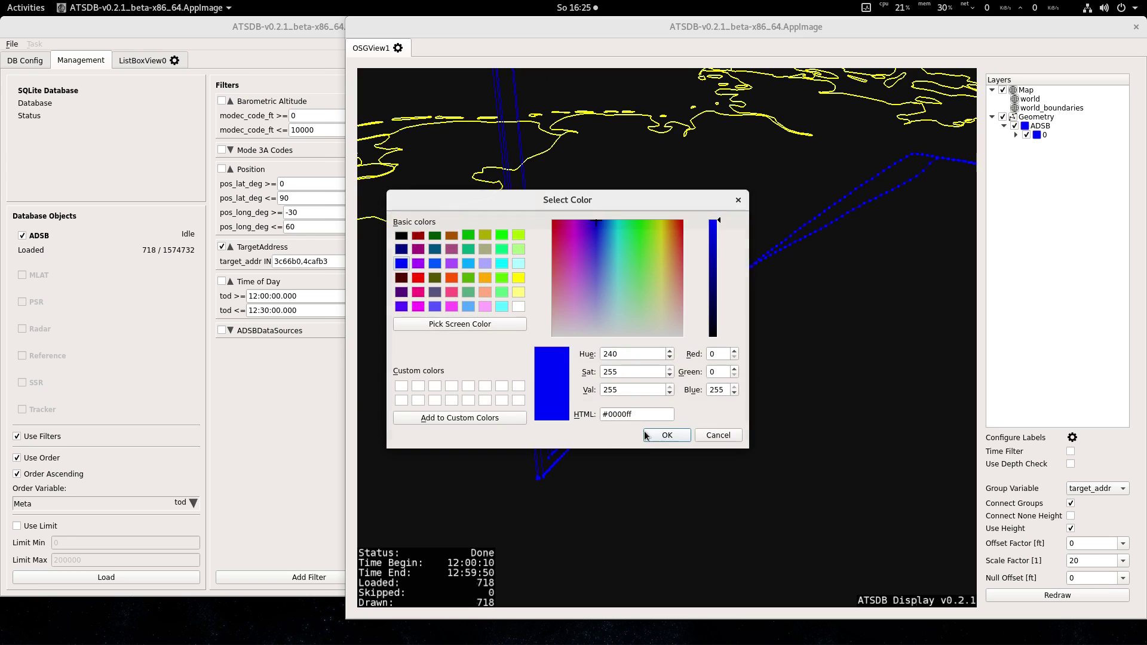
pyautogui.click(485, 278)
pyautogui.click(675, 440)
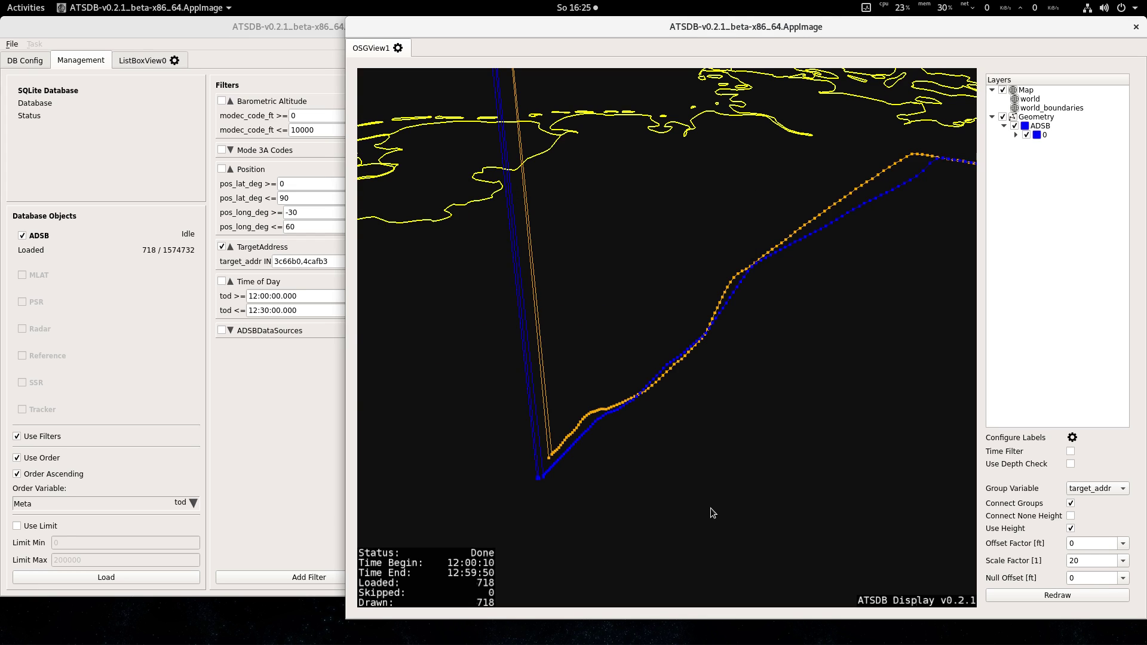
pyautogui.moveTo(711, 509); pyautogui.dragTo(604, 372)
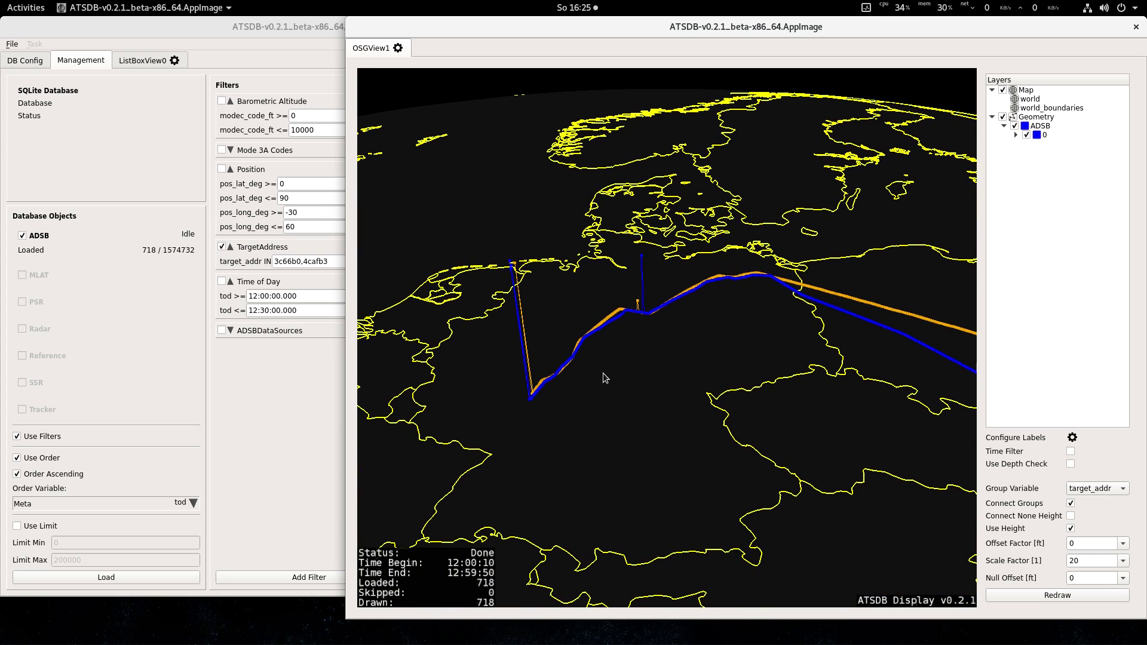
pyautogui.click(321, 489)
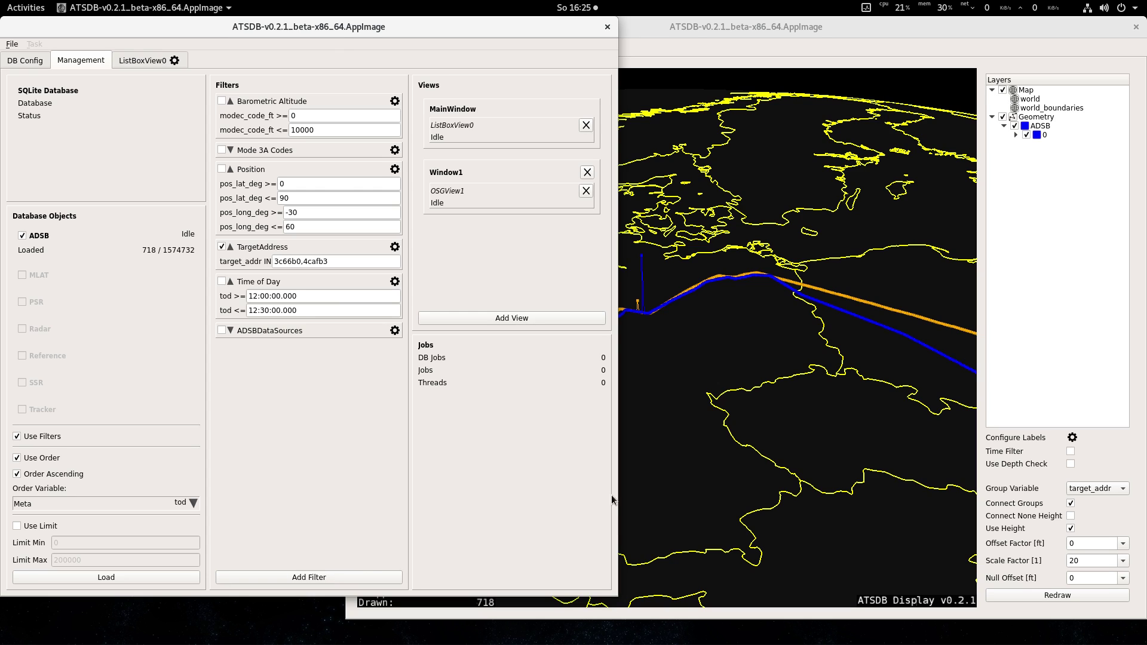
pyautogui.click(711, 441)
pyautogui.click(264, 454)
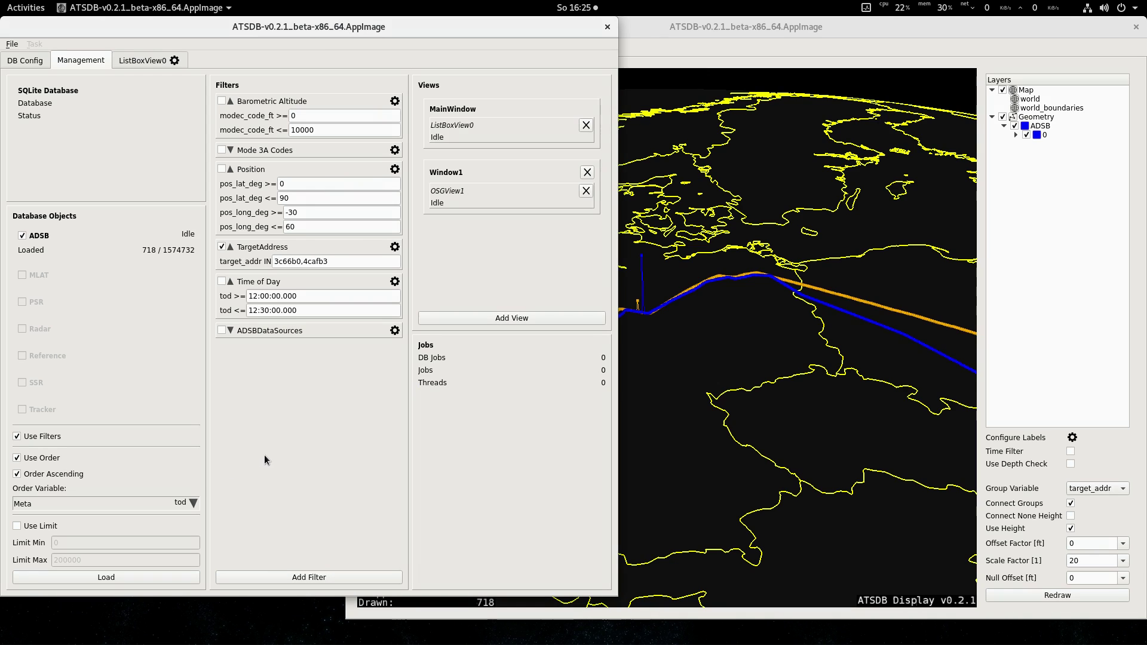